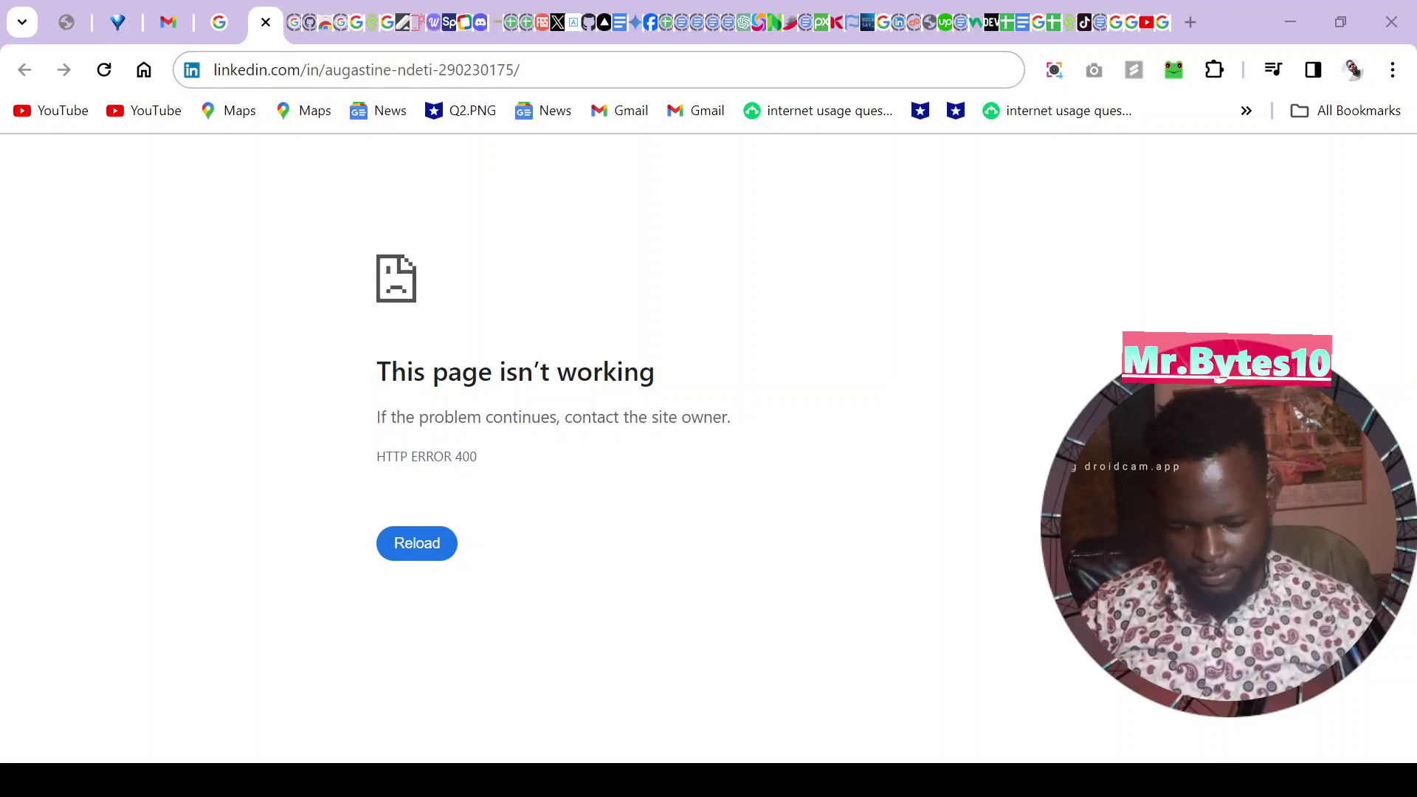
- Replace the broken profile URL in the address bar with just linkedin.com
key(ctrl+l)
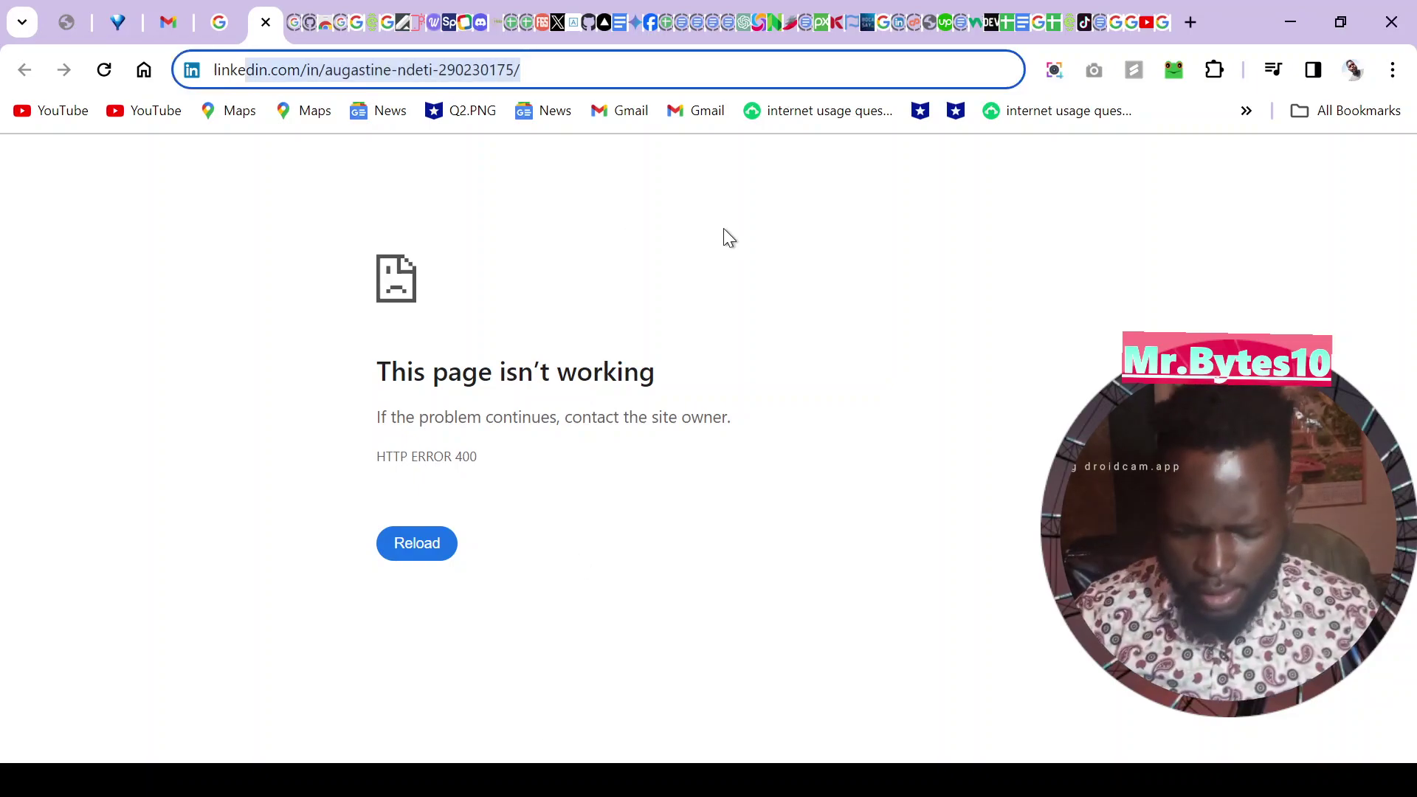
text(linkelik)
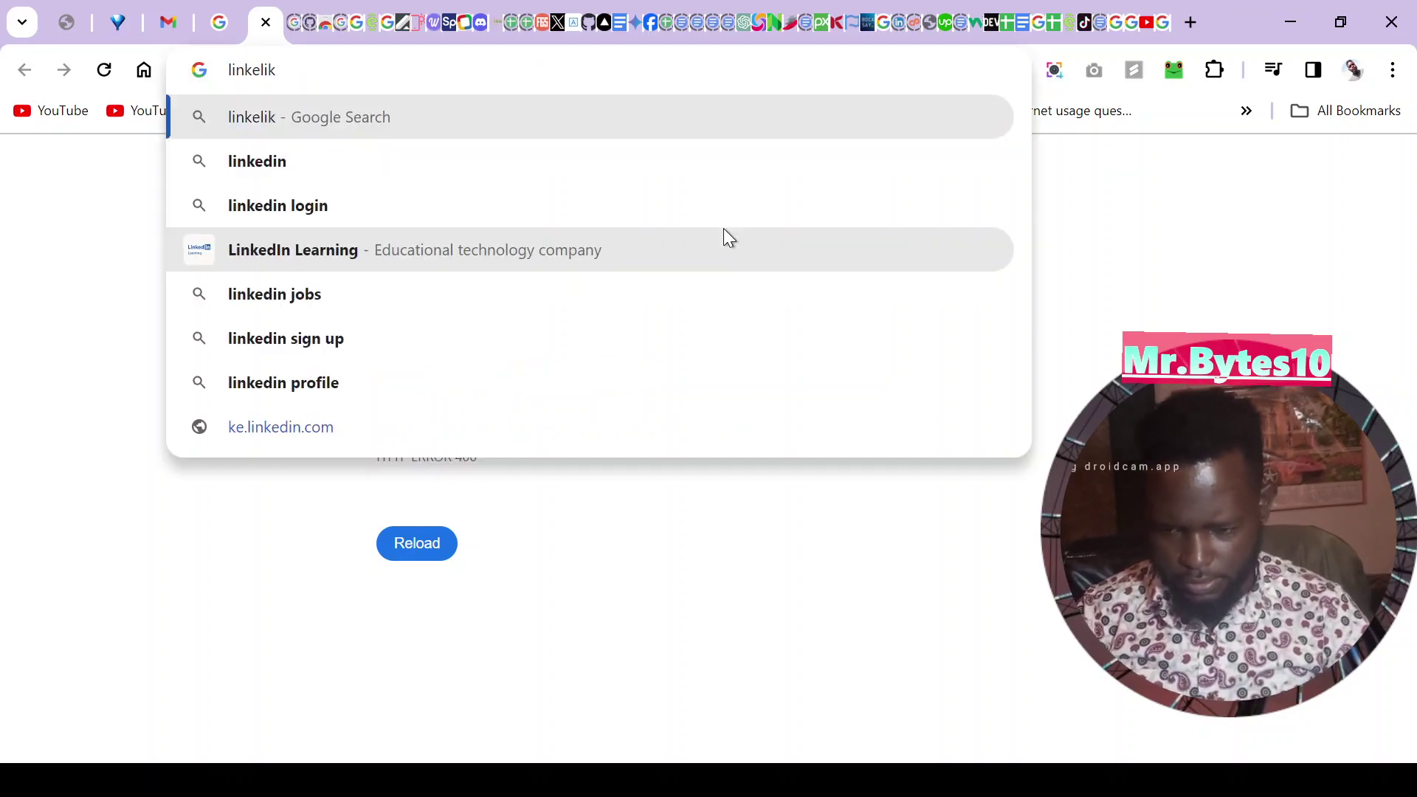
key(BackSpace)
key(BackSpace)
key(BackSpace)
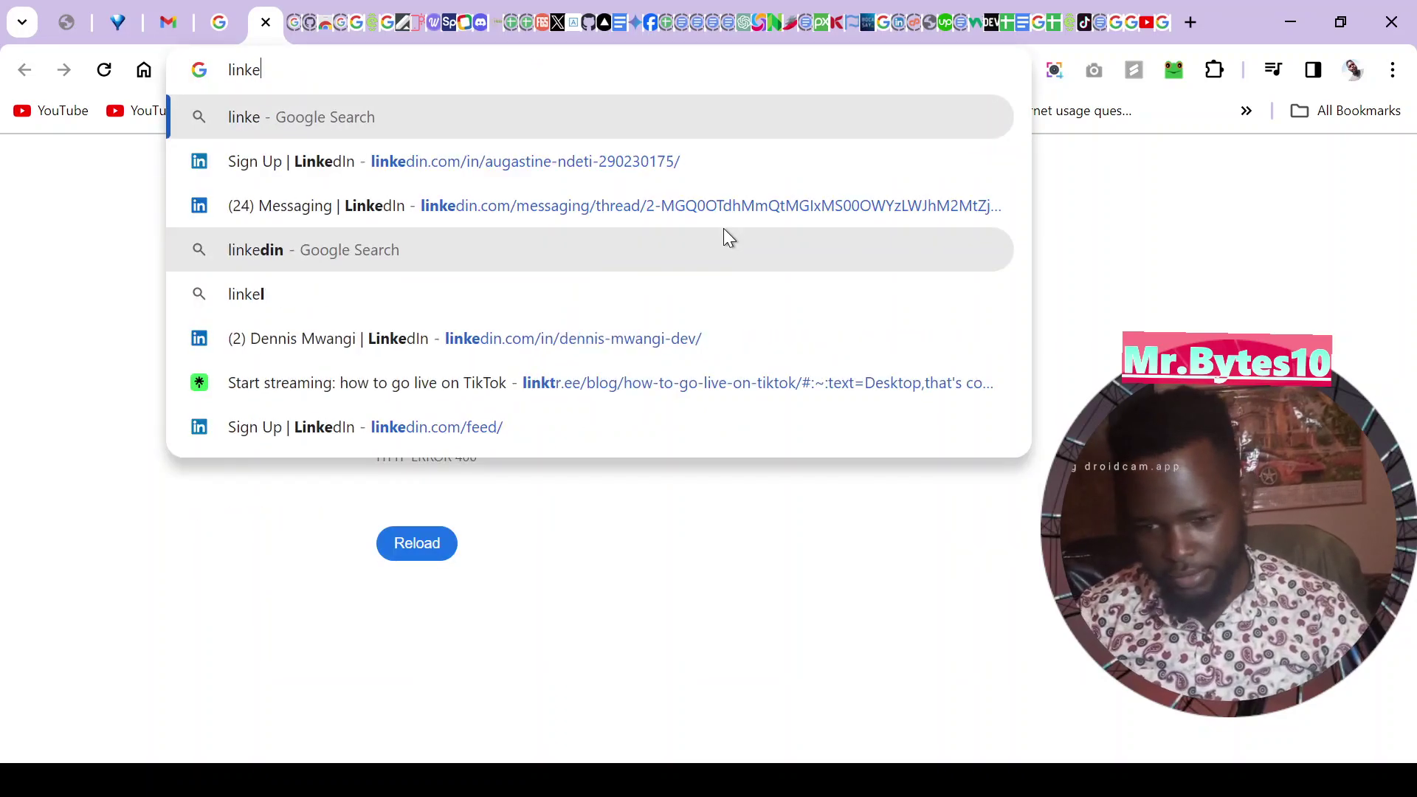
text(di)
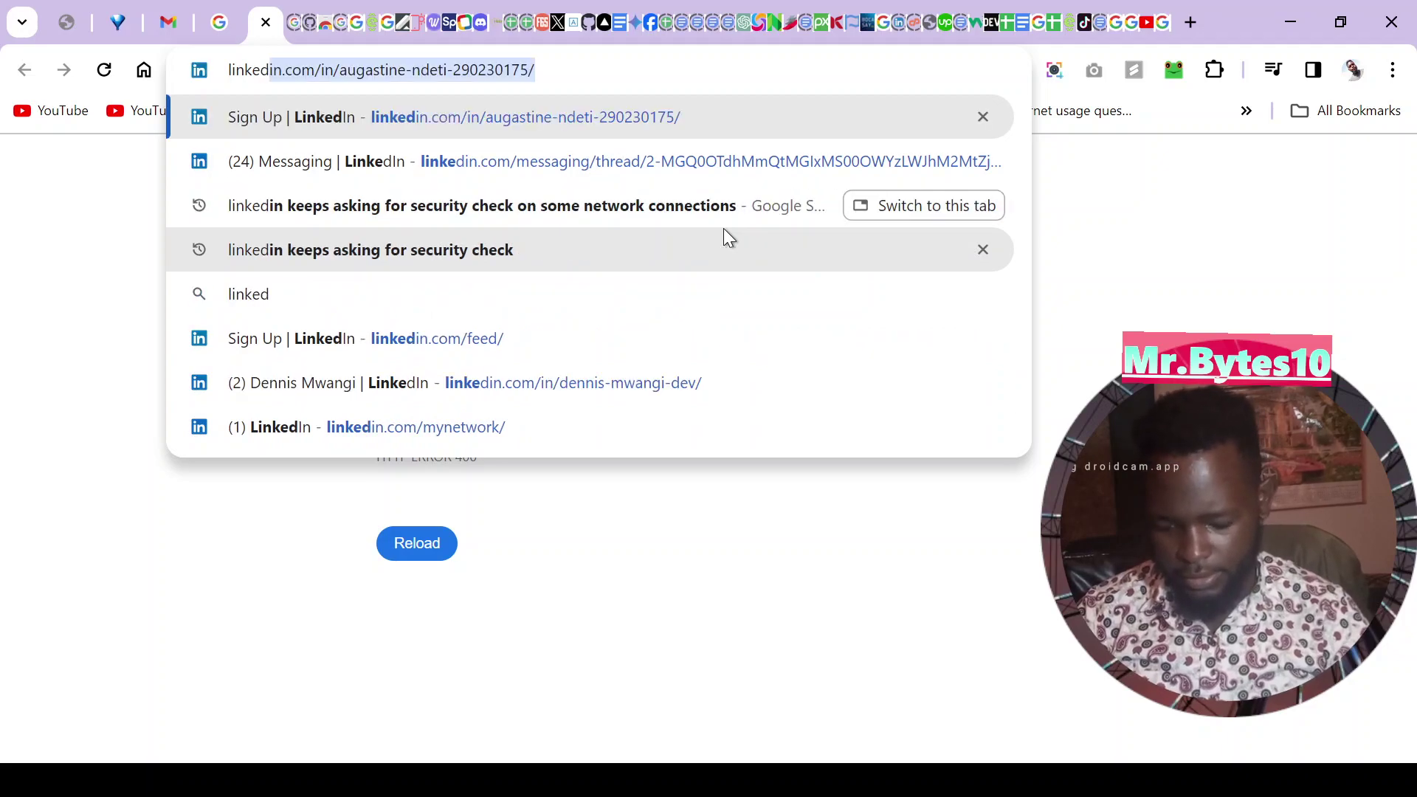
text(n)
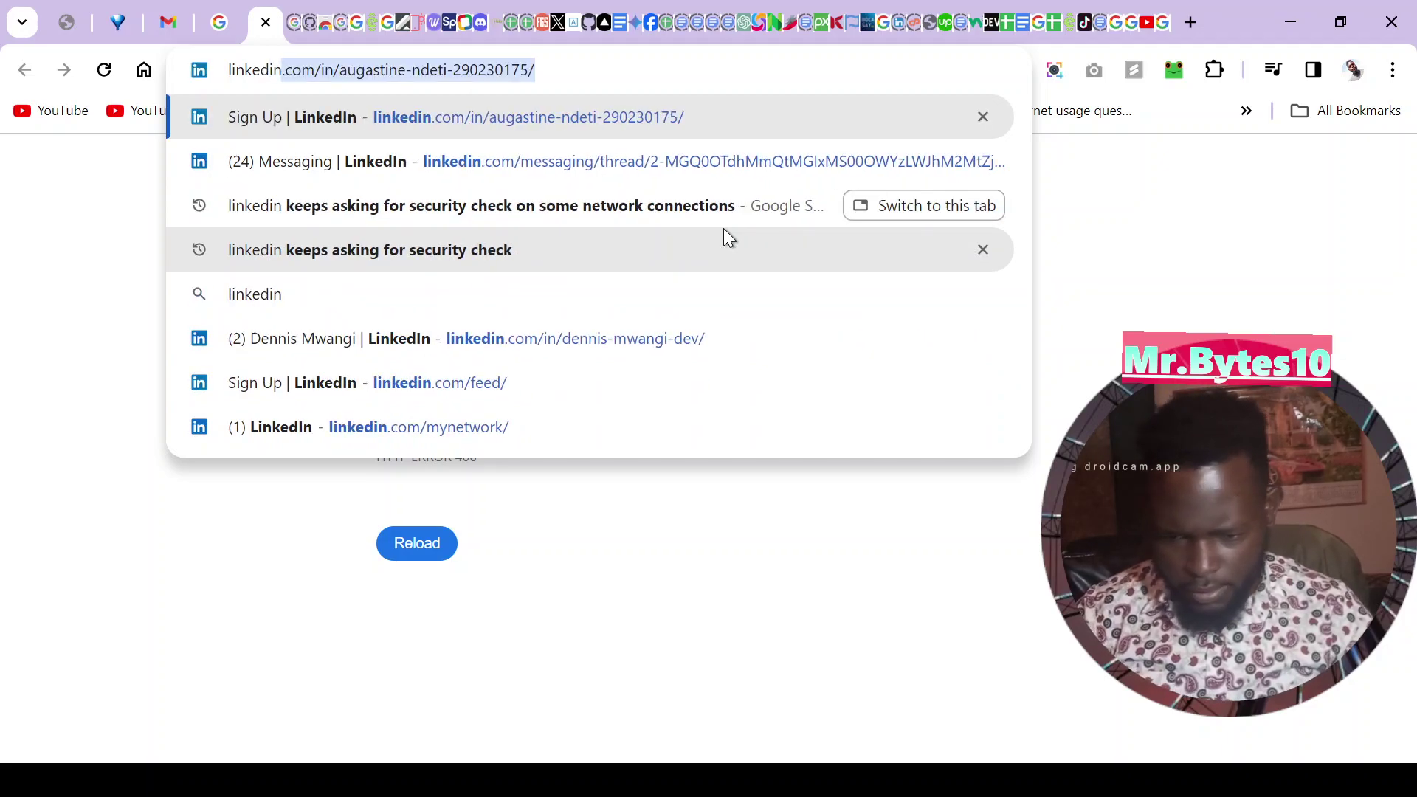
drag(572, 59, 318, 67)
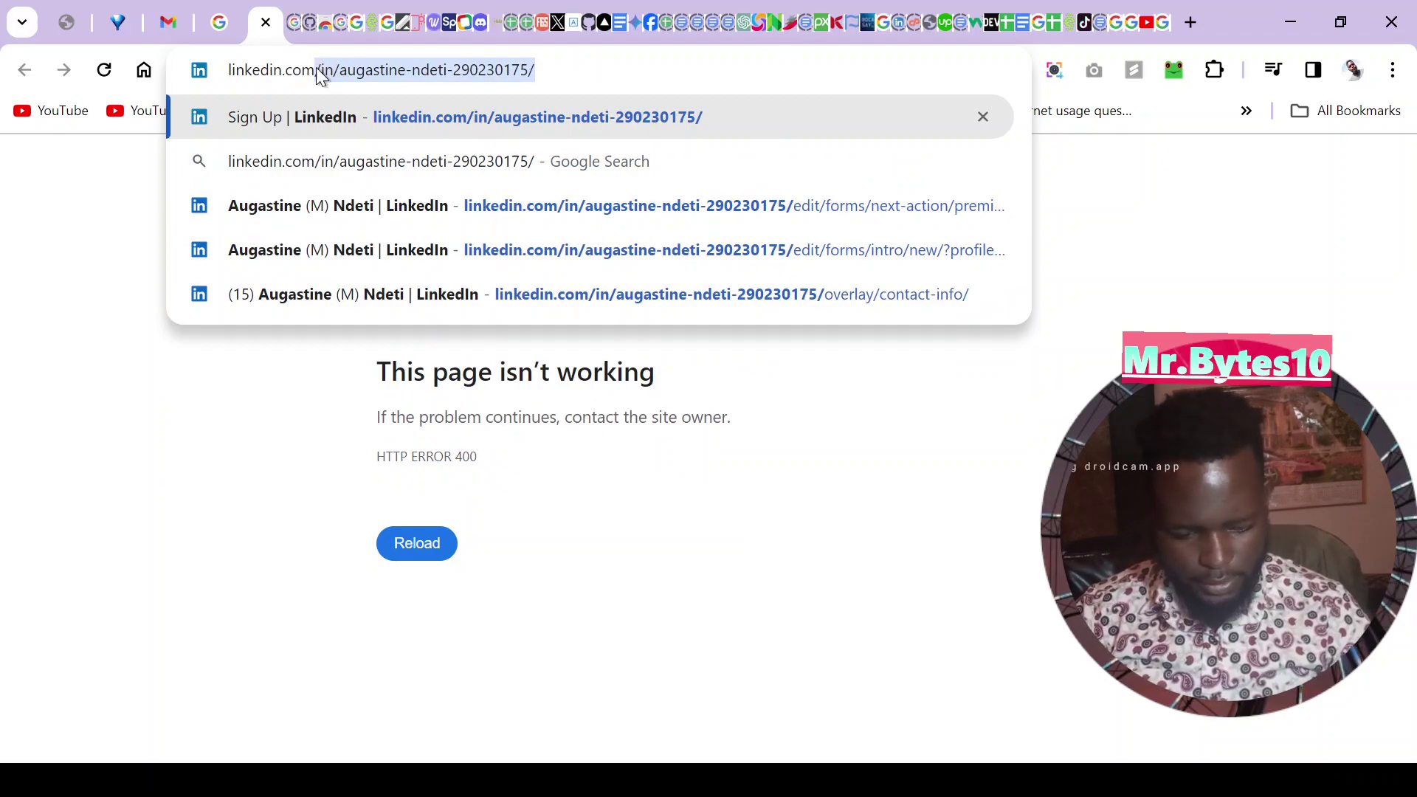
key(BackSpace)
- Load the LinkedIn home page and sign in with the autofilled email and password
key(Return)
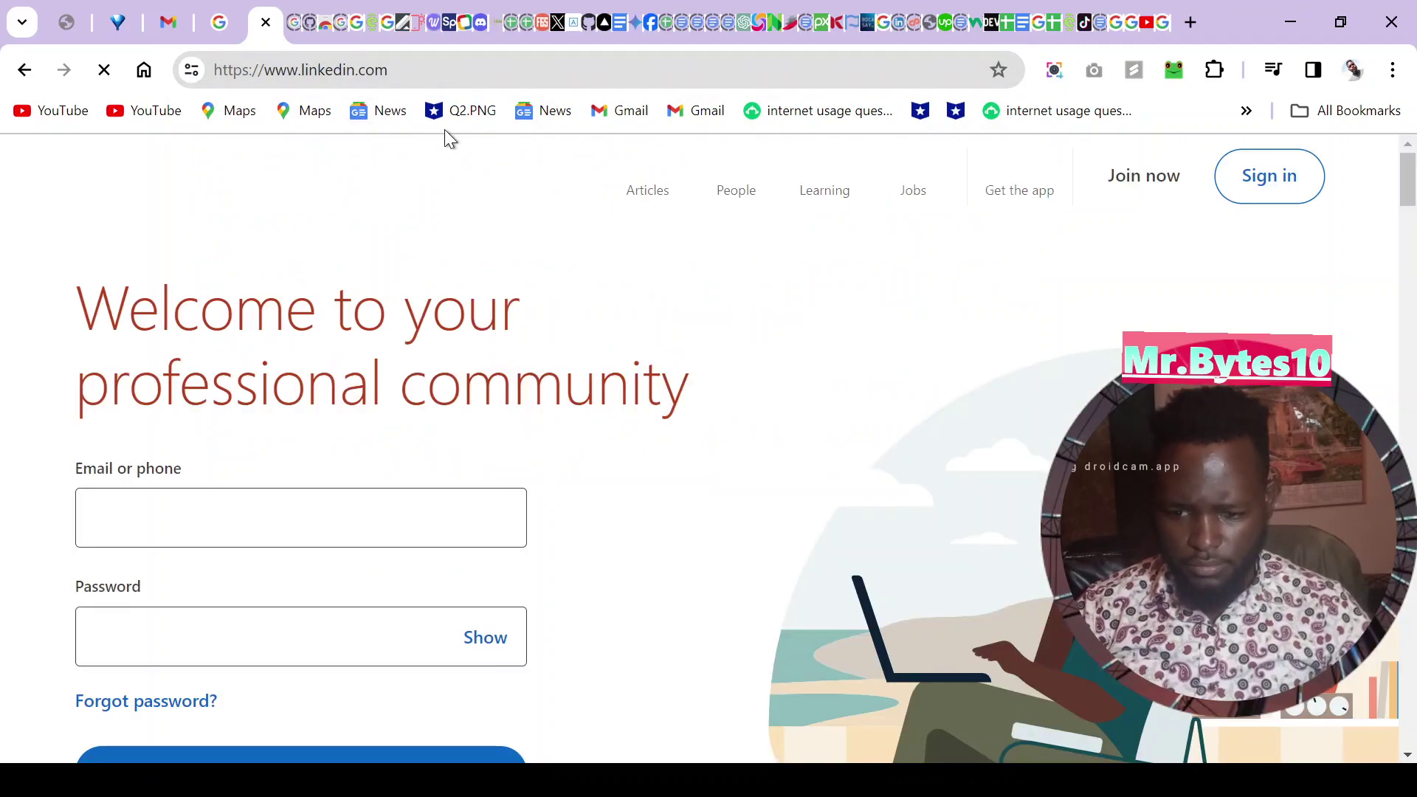
scroll(677, 340, down, 8)
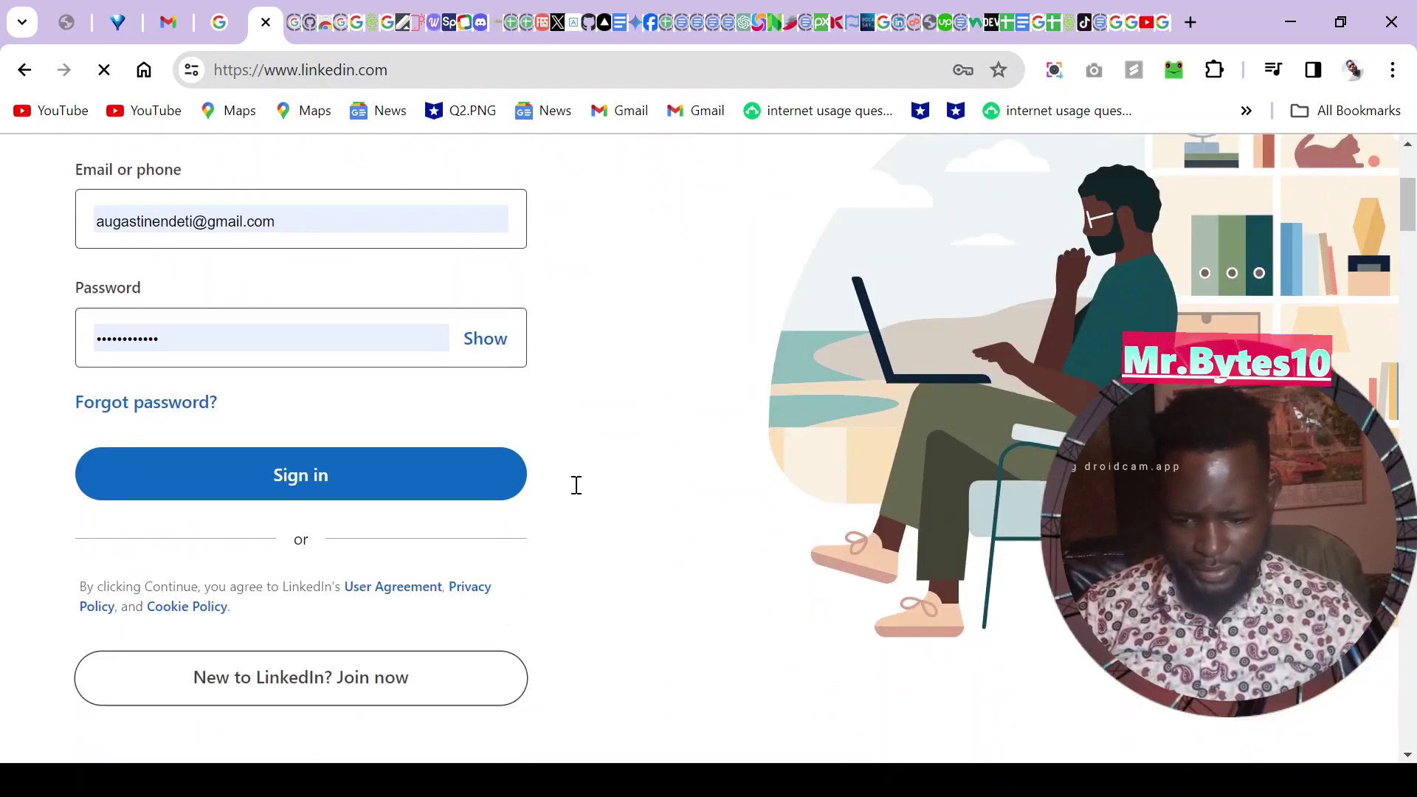
scroll(512, 450, up, 2)
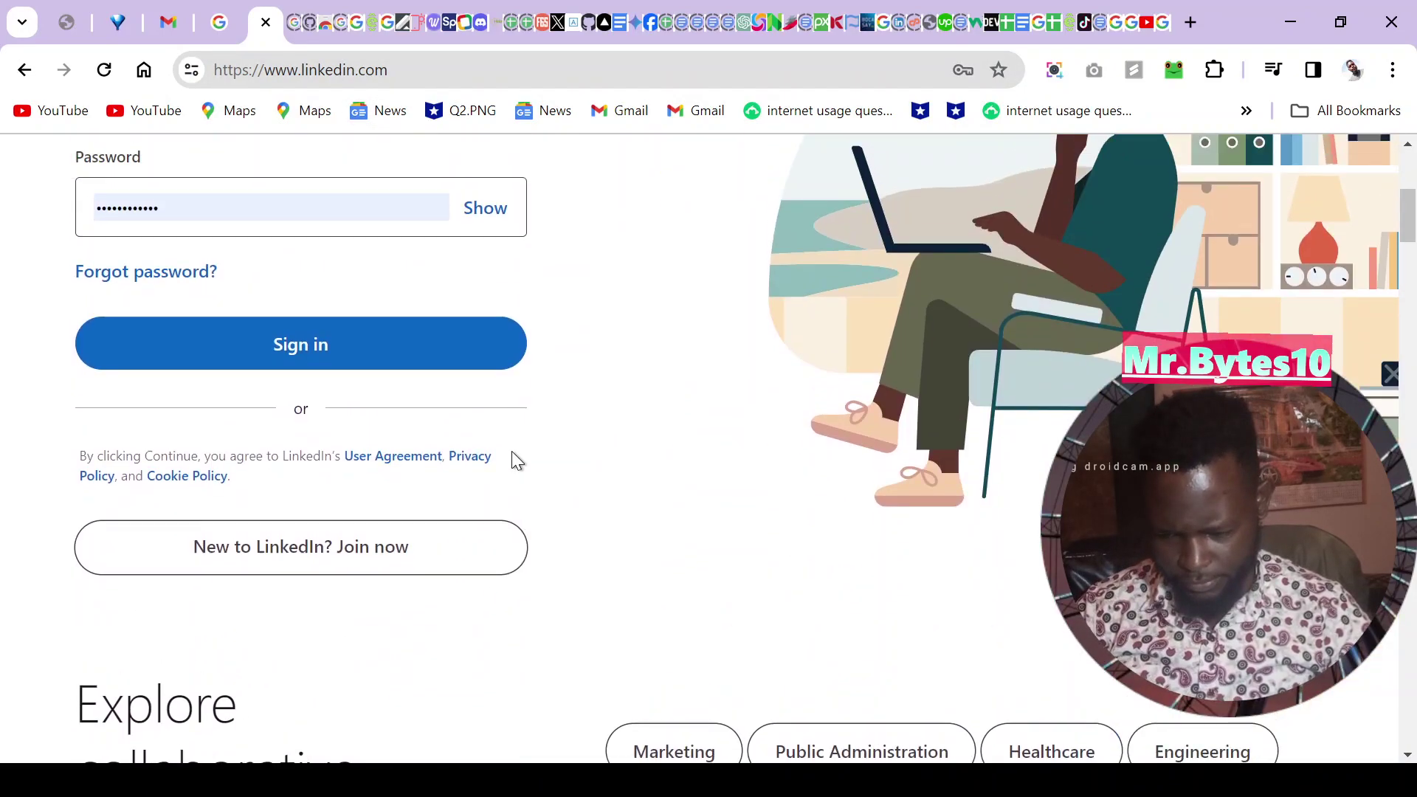
scroll(515, 459, up, 3)
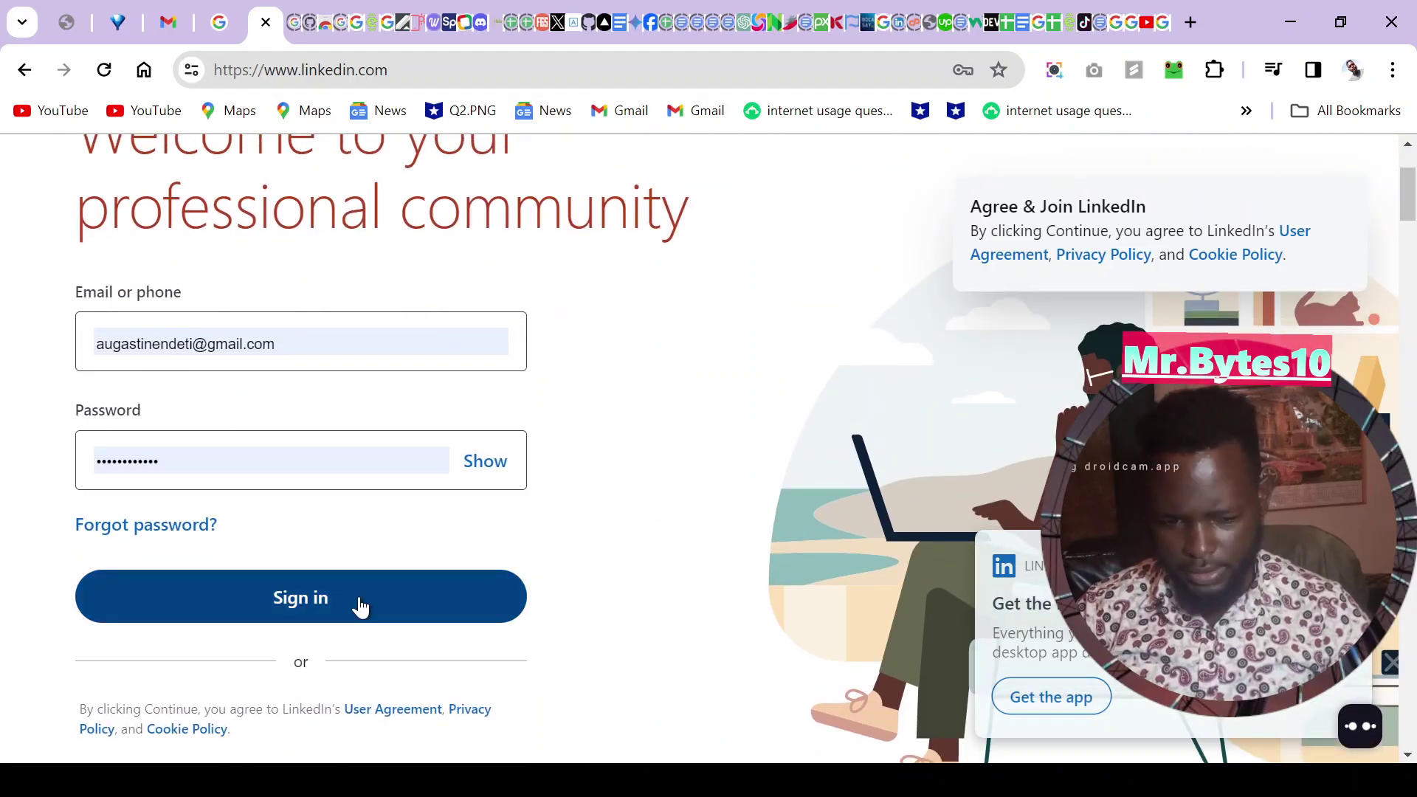
click(313, 601)
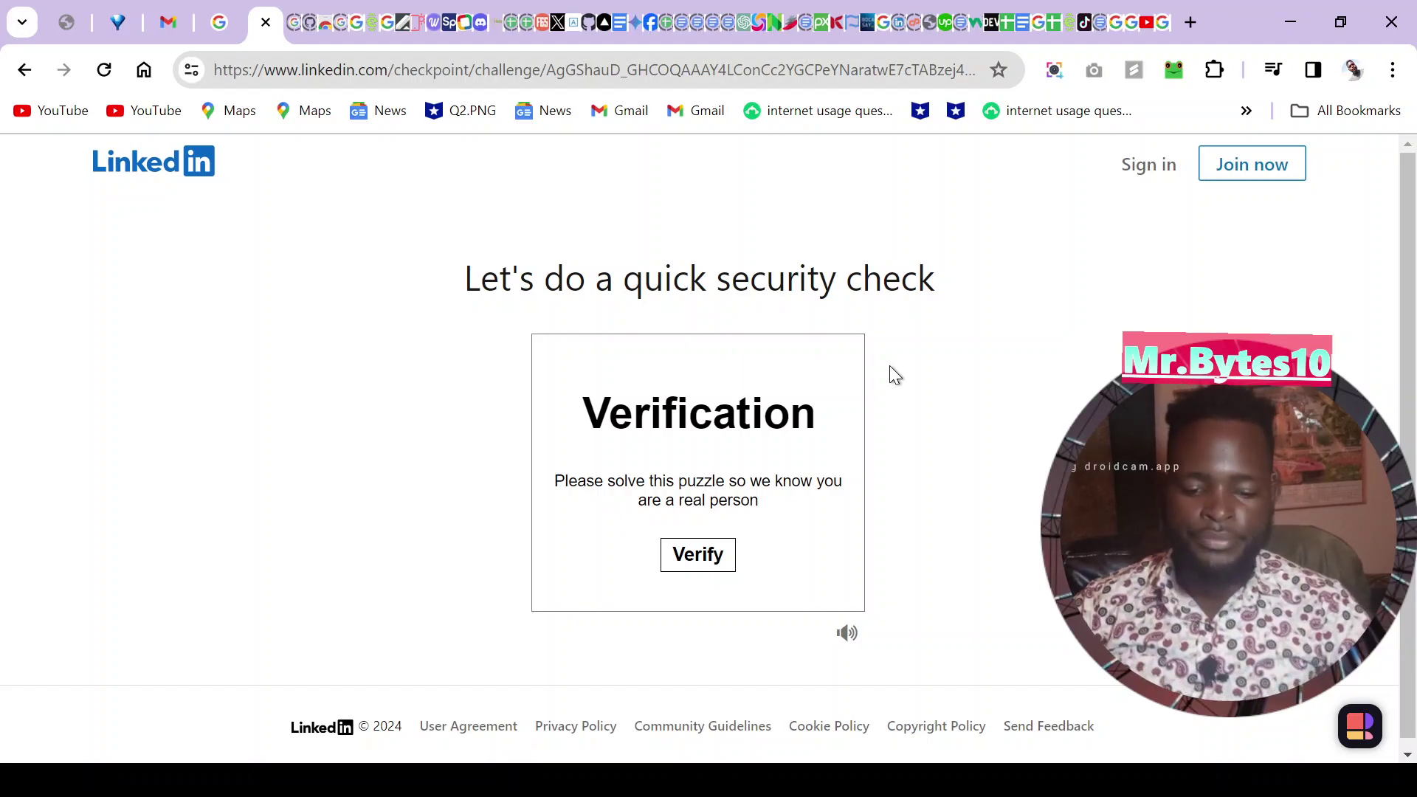
- Start the security check and pick the upright cat in each of the three image rounds
click(717, 566)
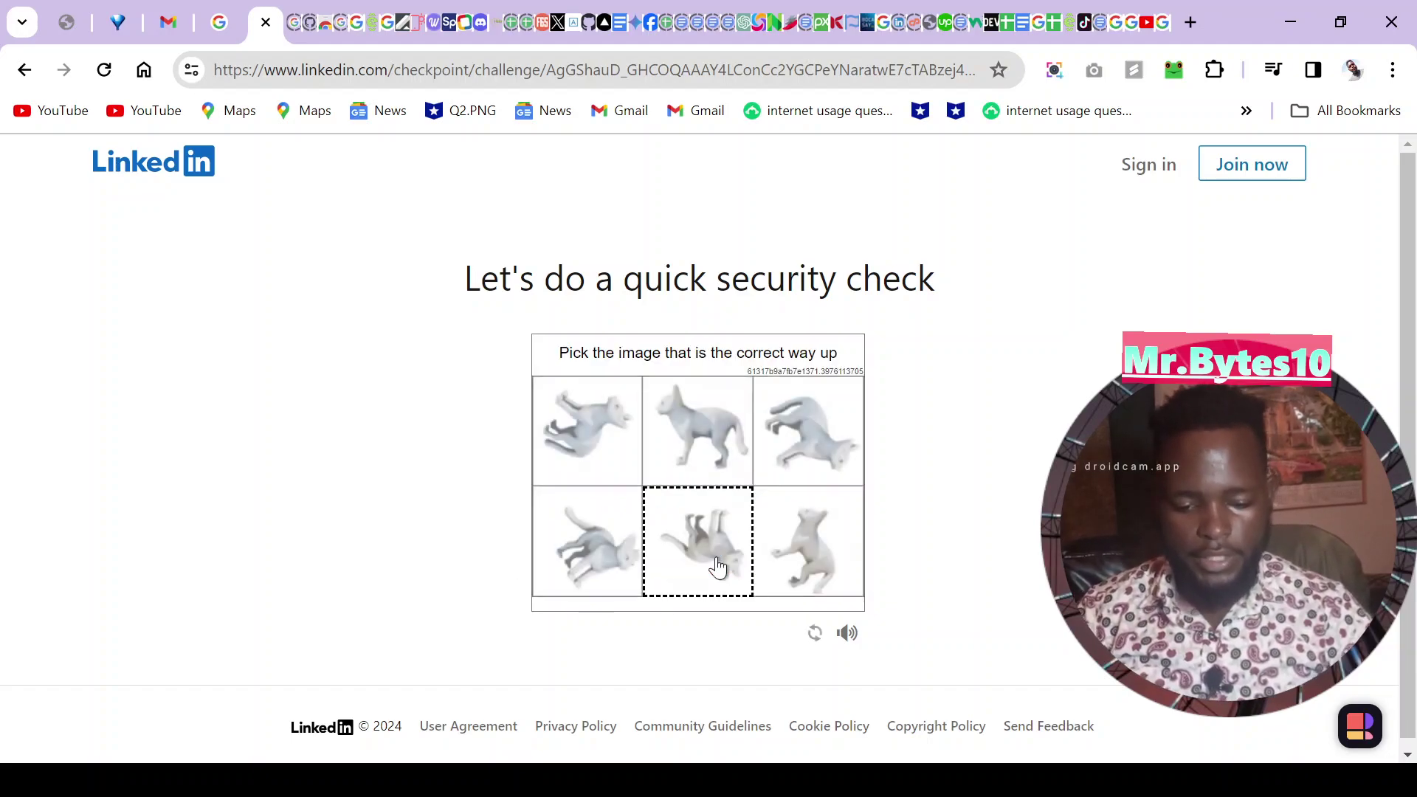
click(707, 453)
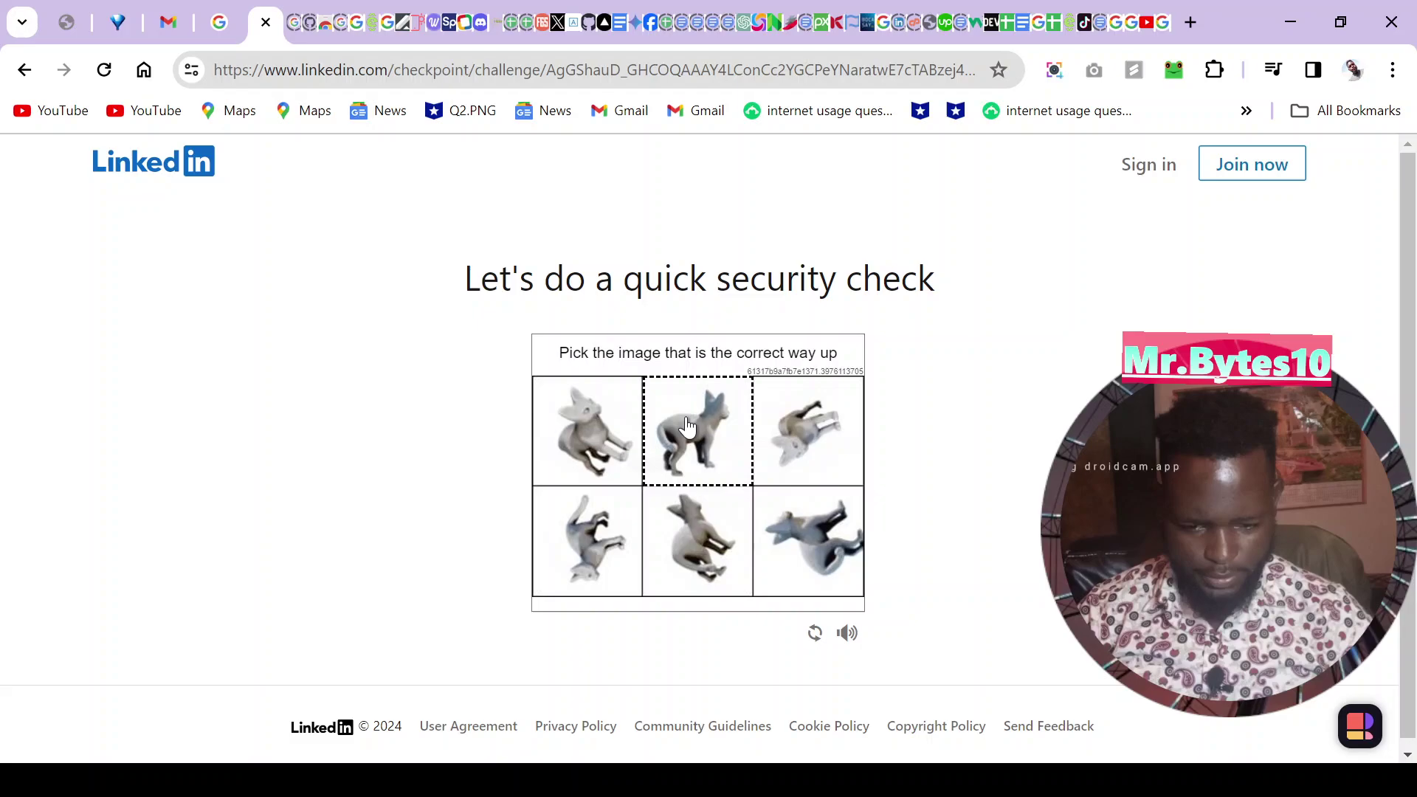
click(701, 427)
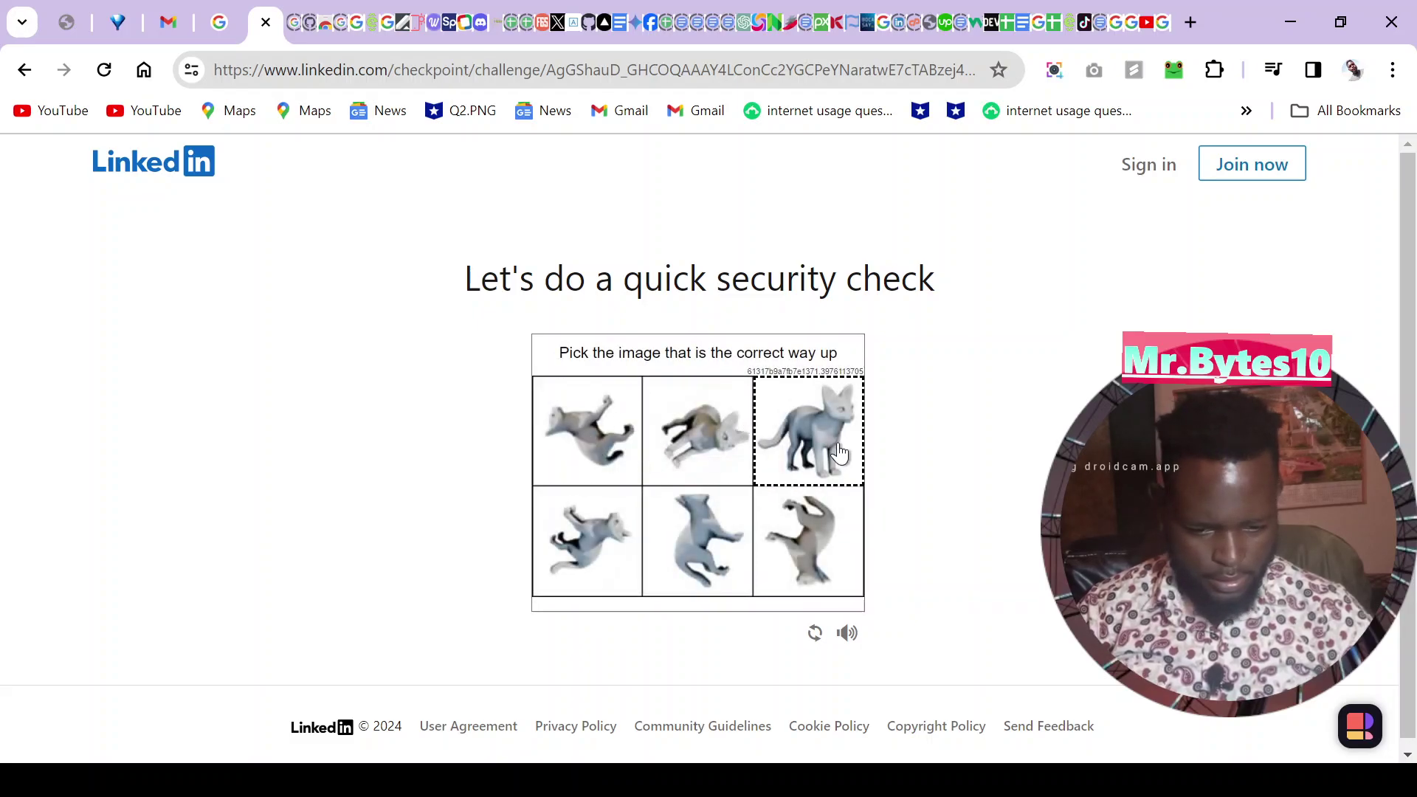
click(826, 441)
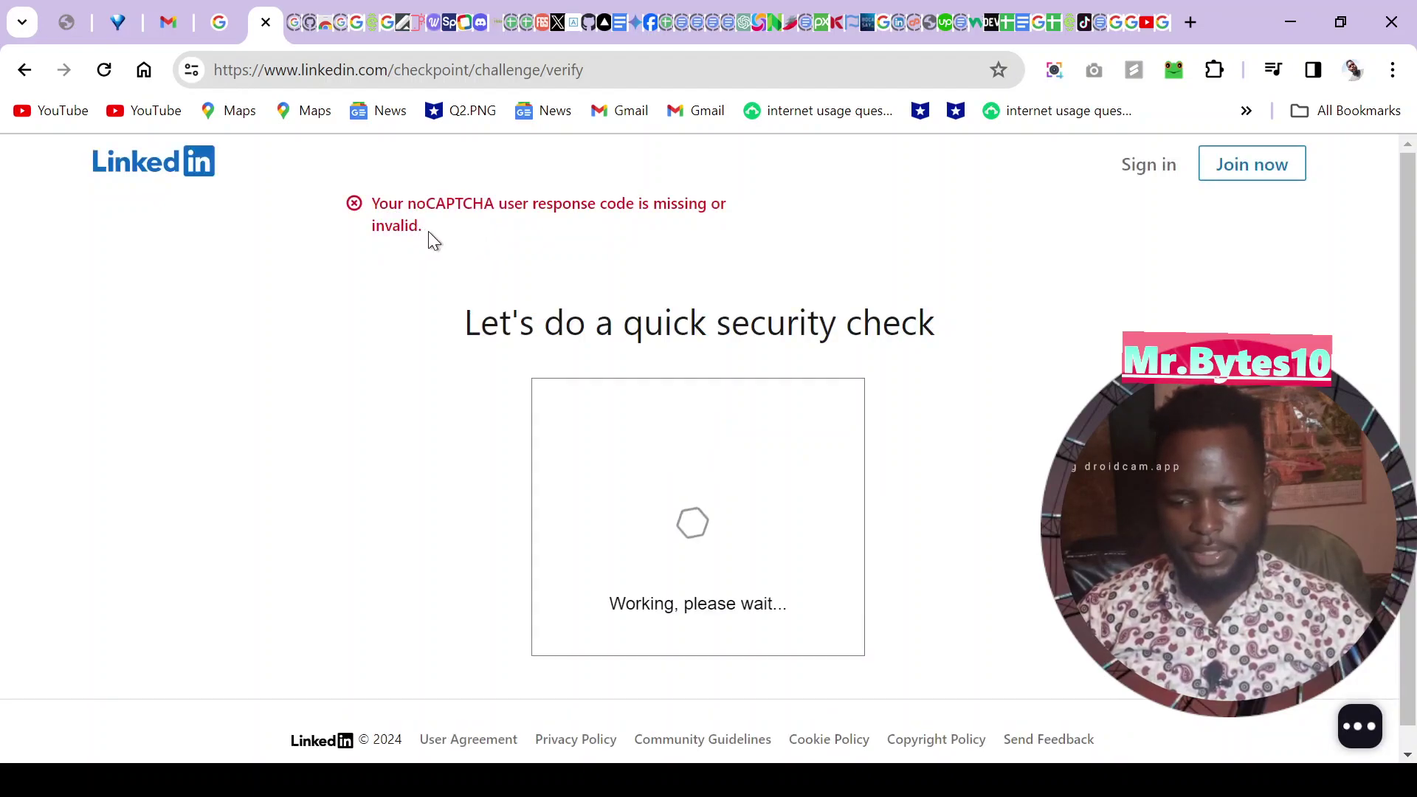
drag(430, 231, 366, 203)
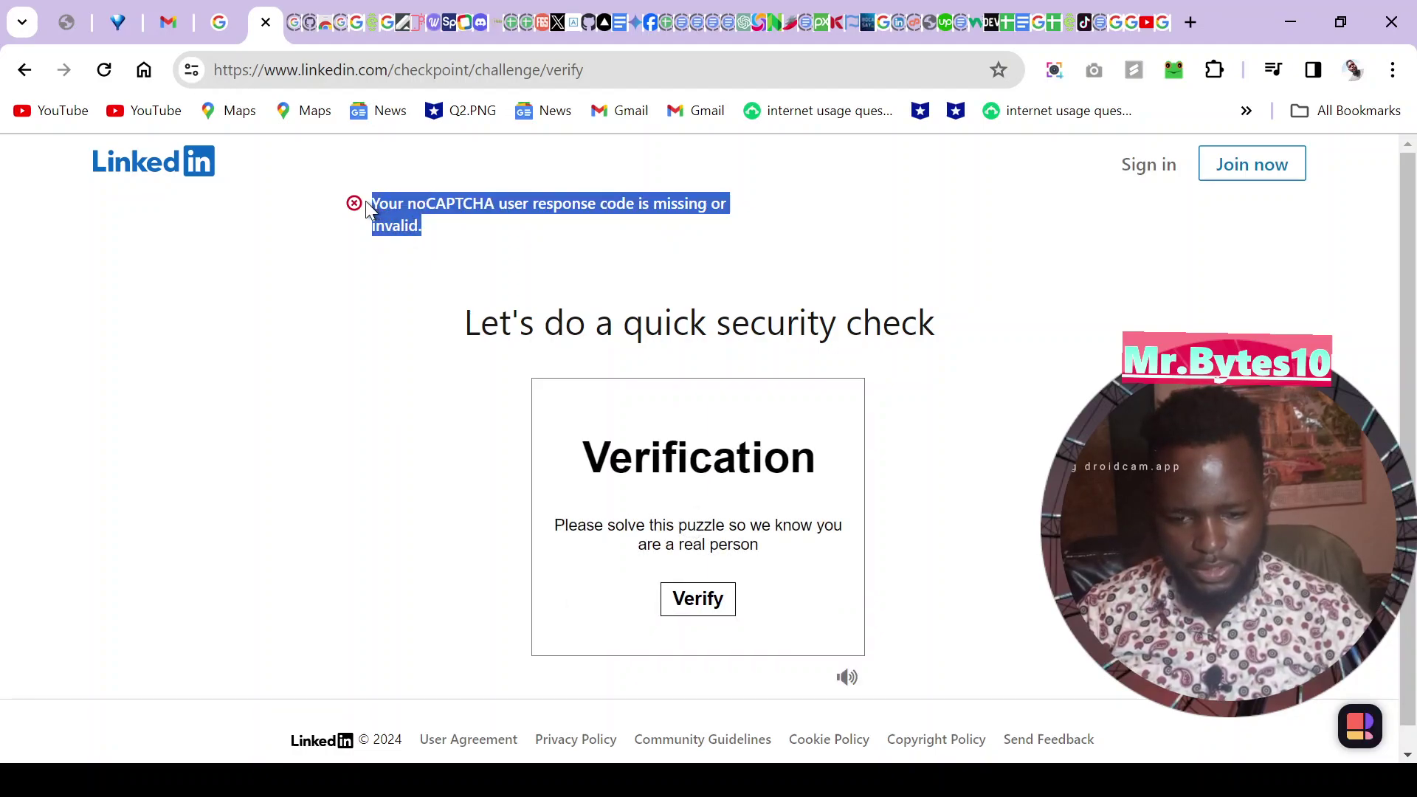
drag(365, 200, 432, 228)
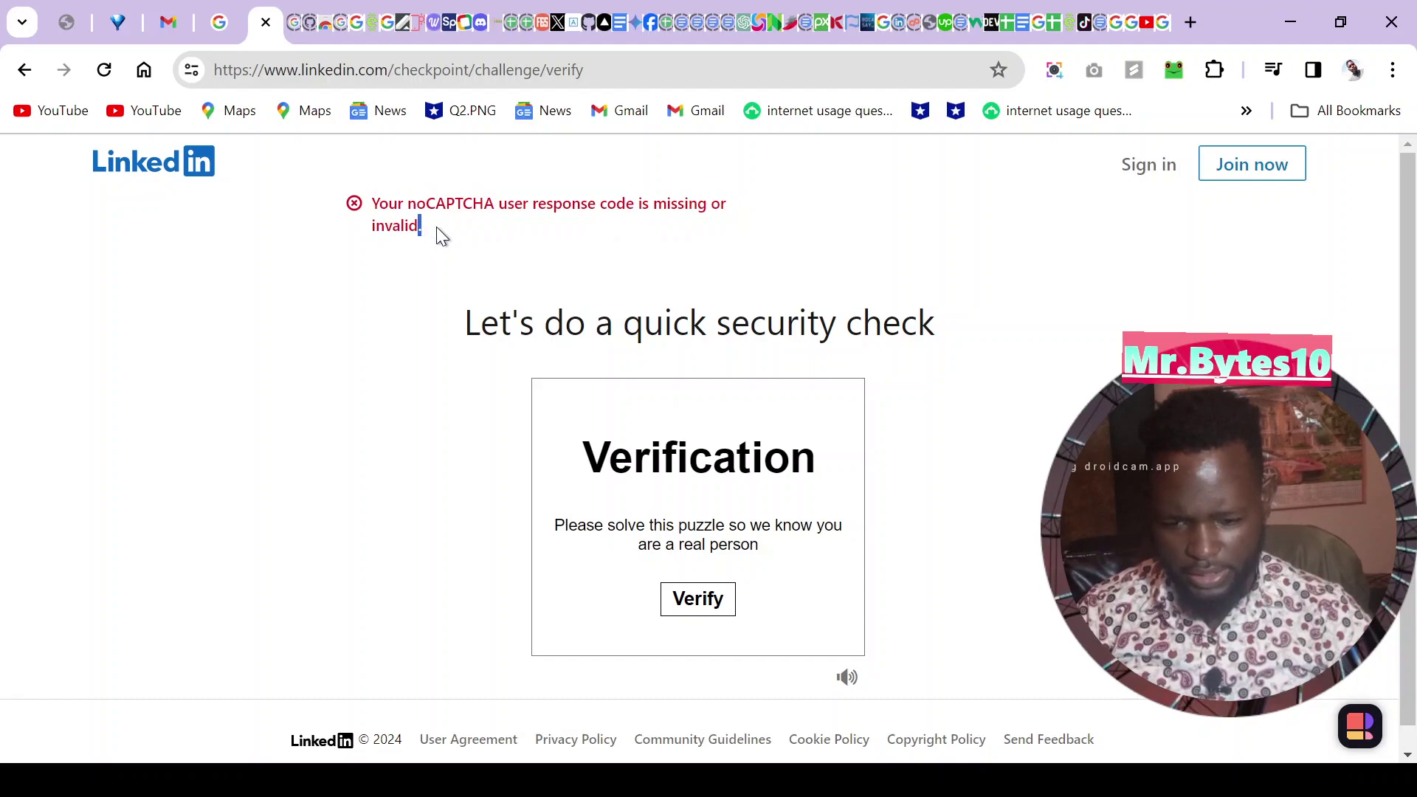
click(702, 609)
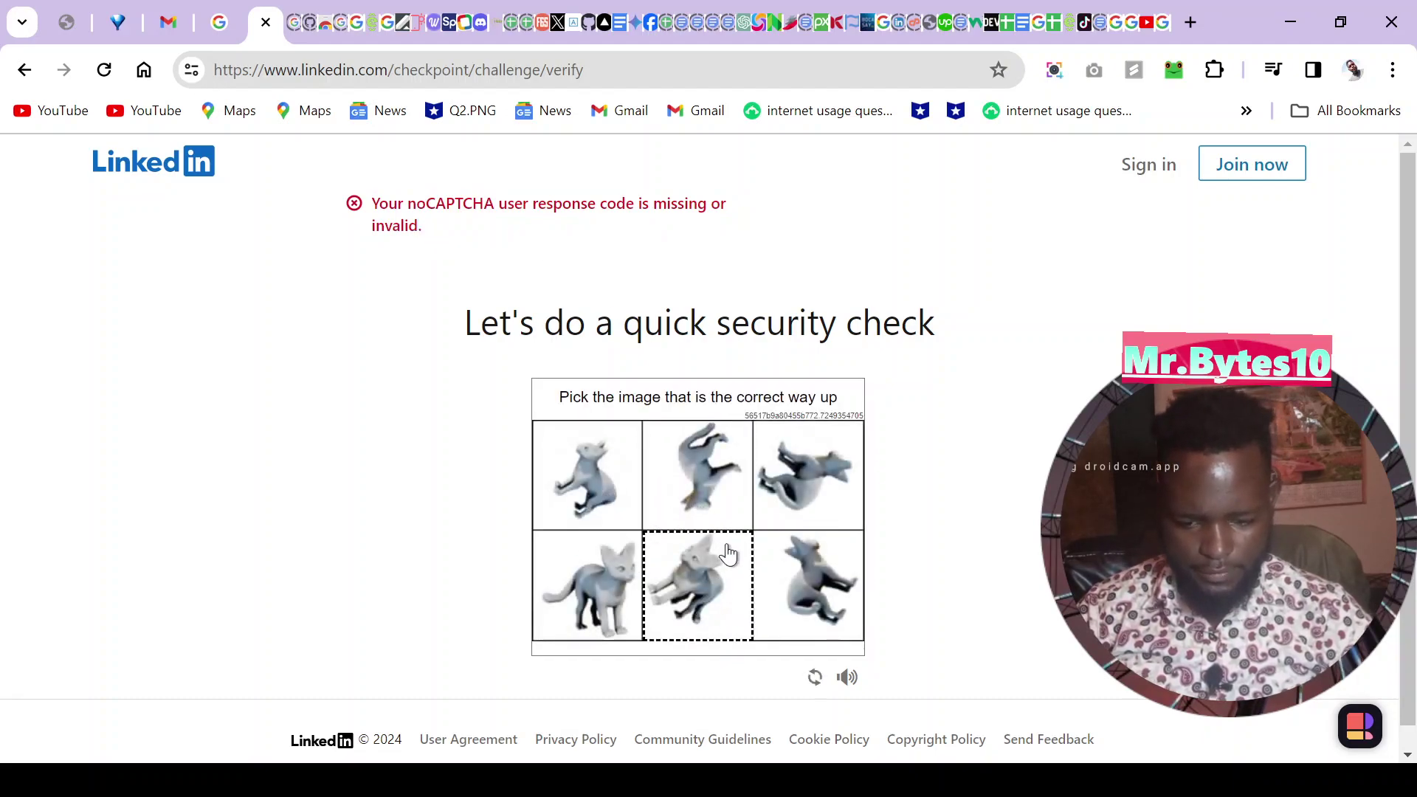
click(624, 594)
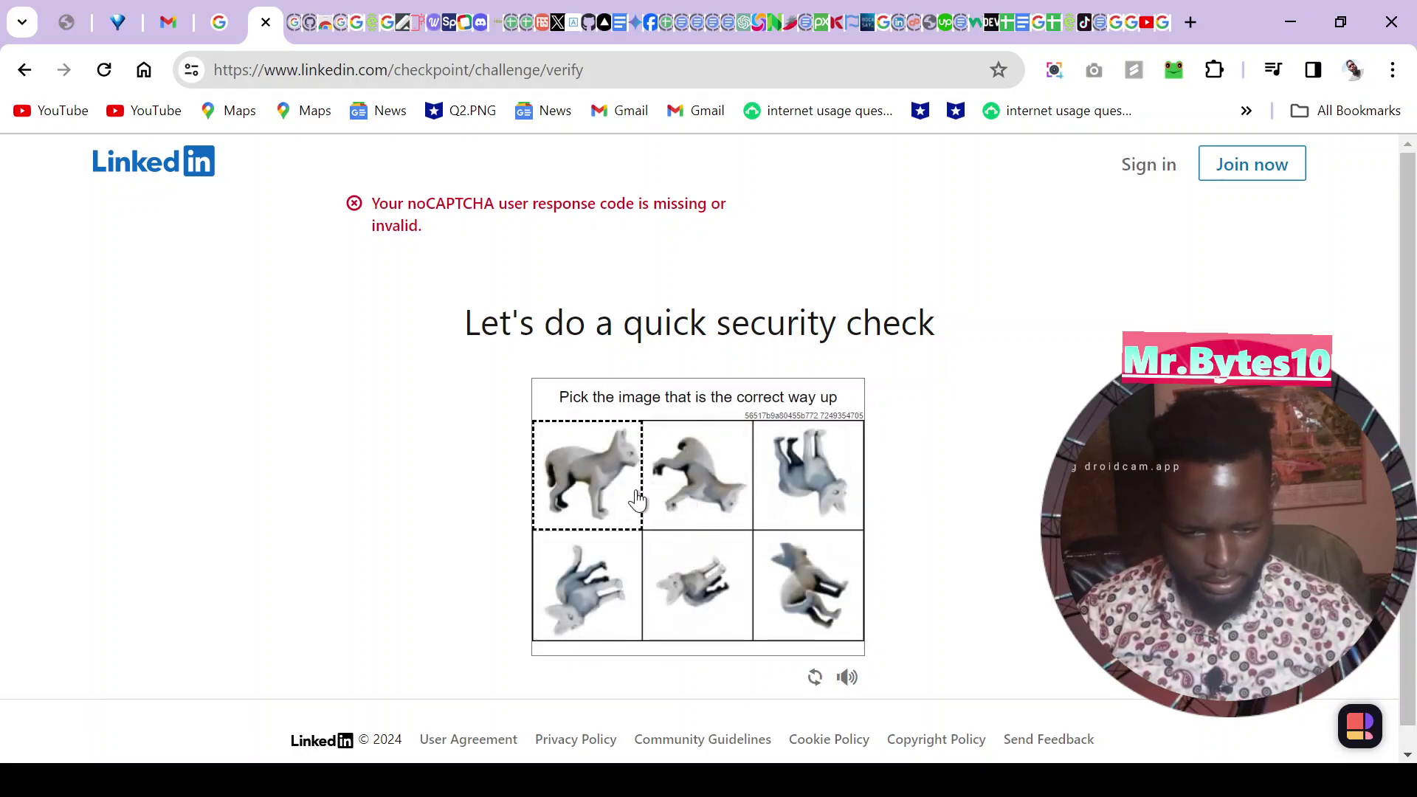
click(594, 478)
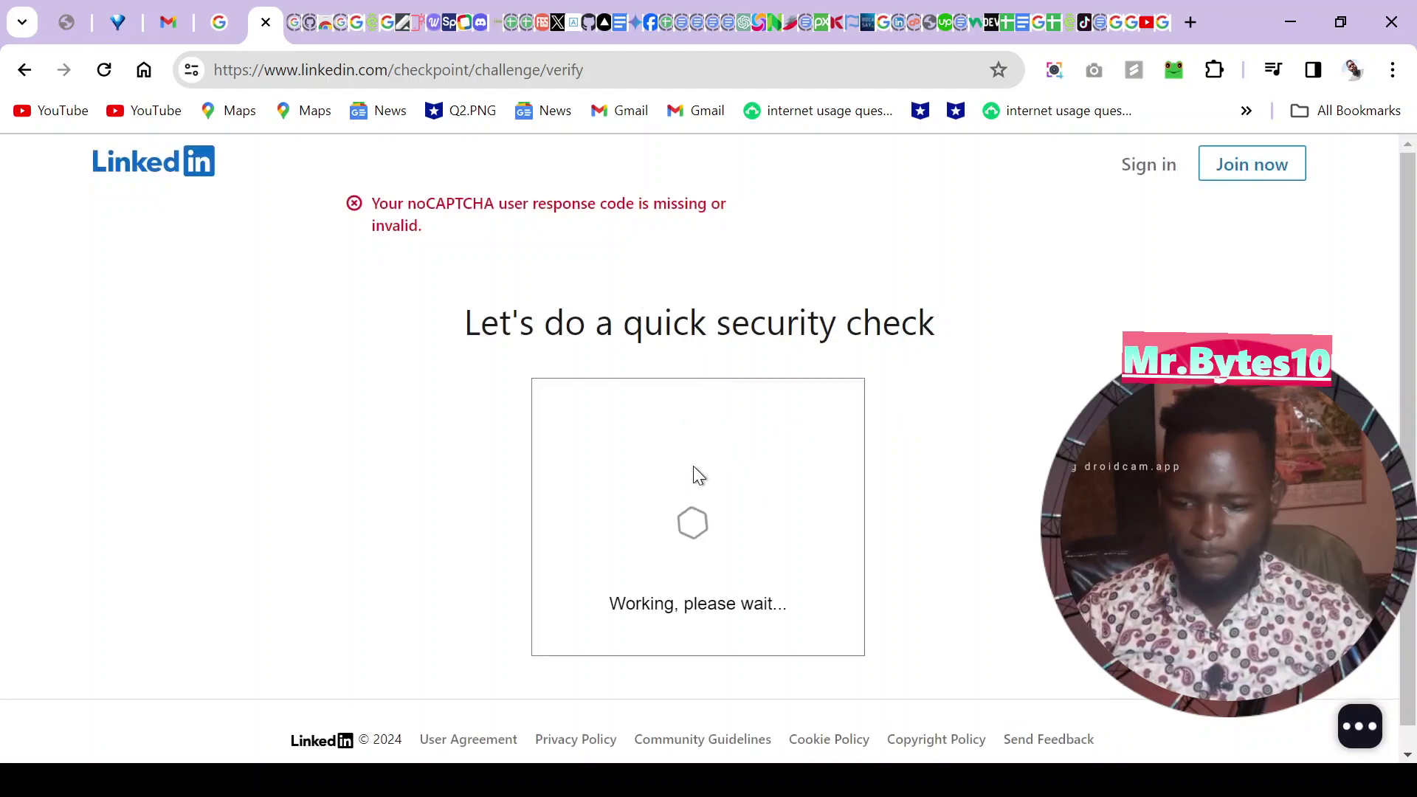
scroll(931, 318, down, 1)
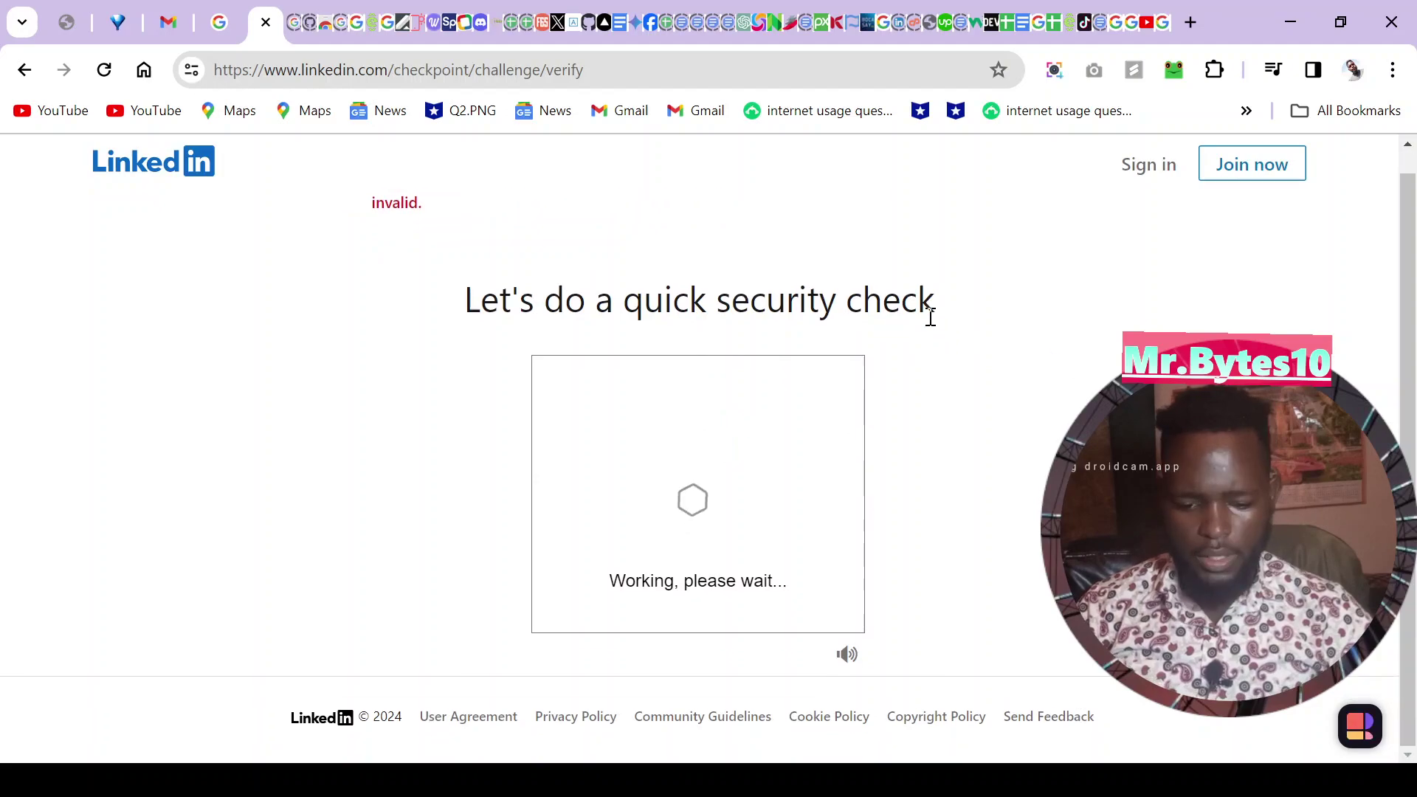
scroll(931, 317, up, 1)
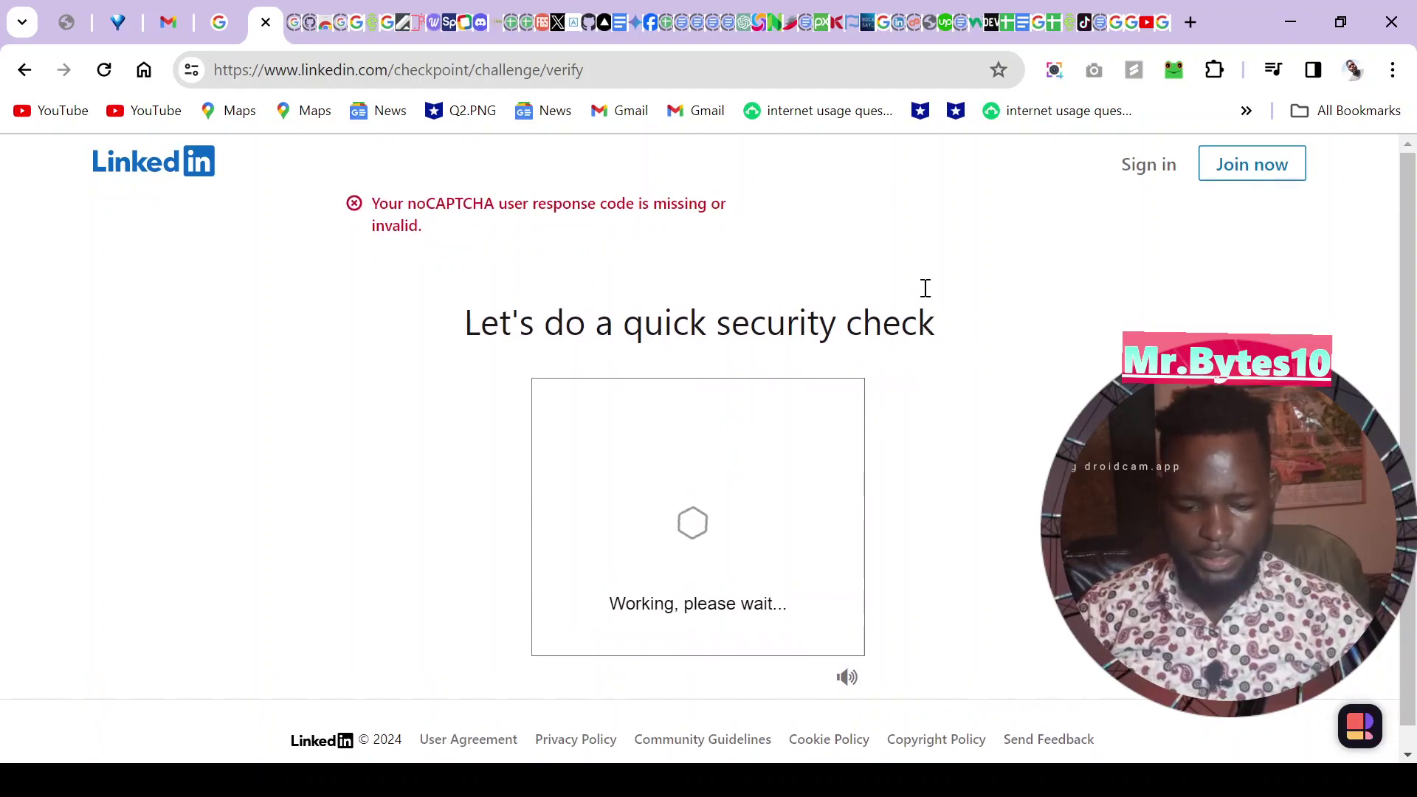
- Open the Sign in form, retry the saved details, dismiss the Google prompt, and choose Forgot password
click(1145, 173)
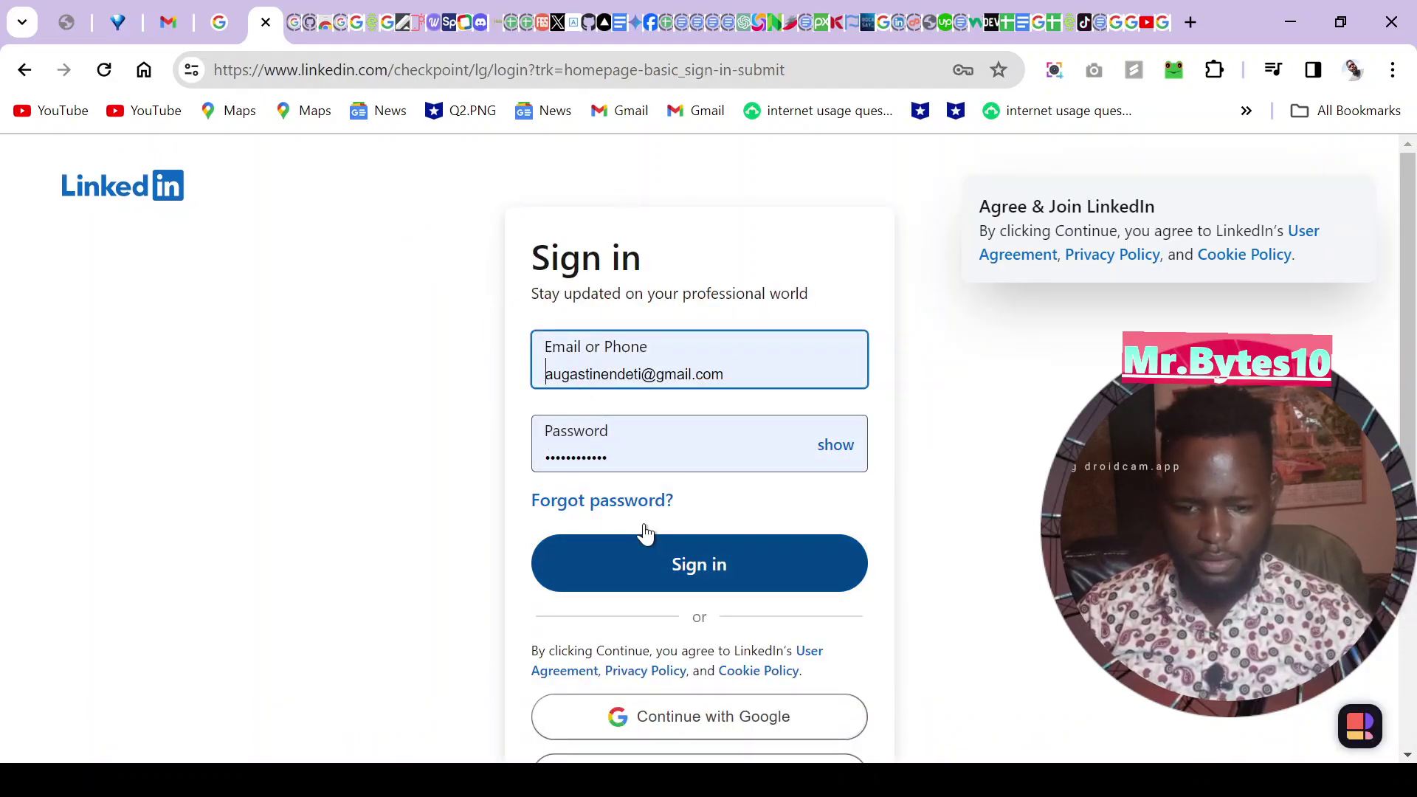
click(708, 567)
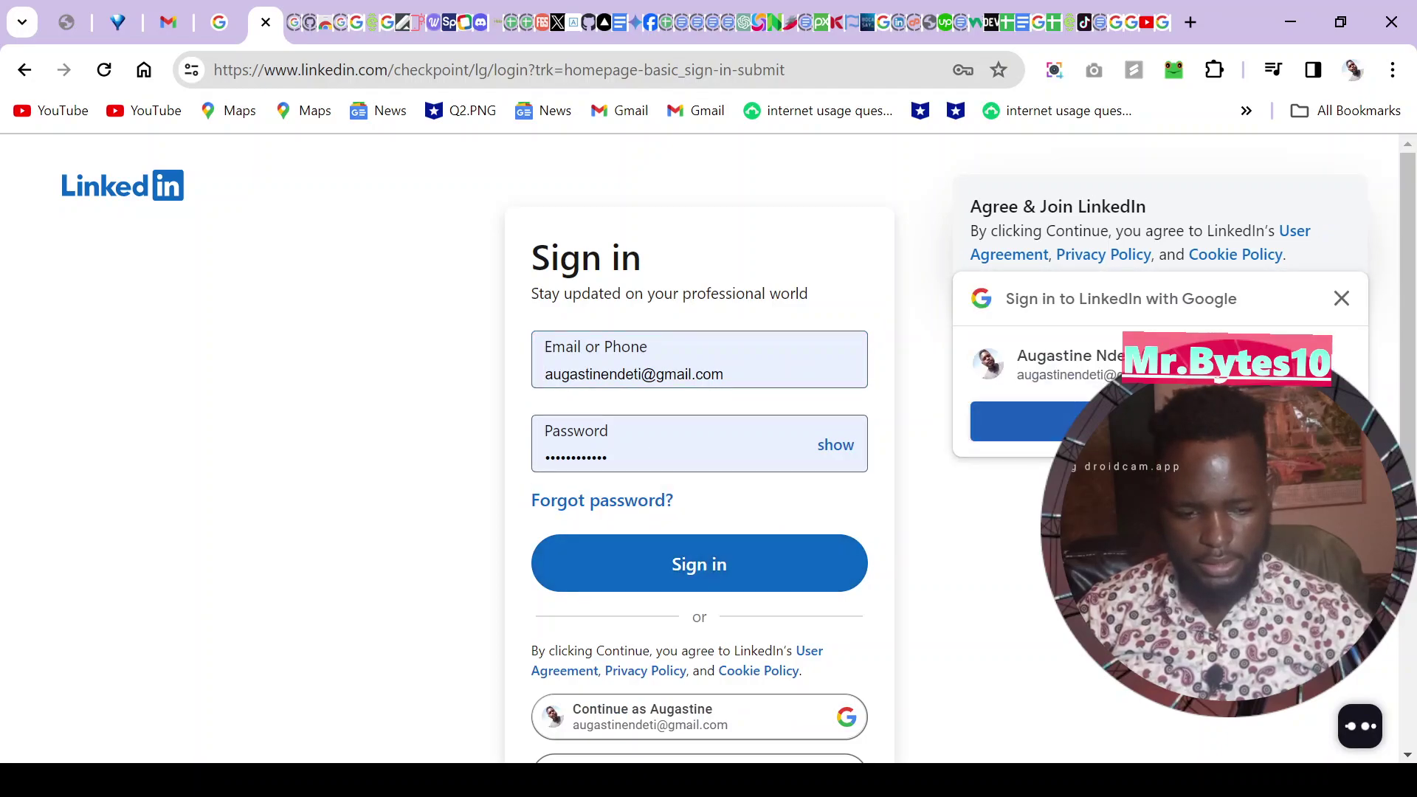
click(1342, 299)
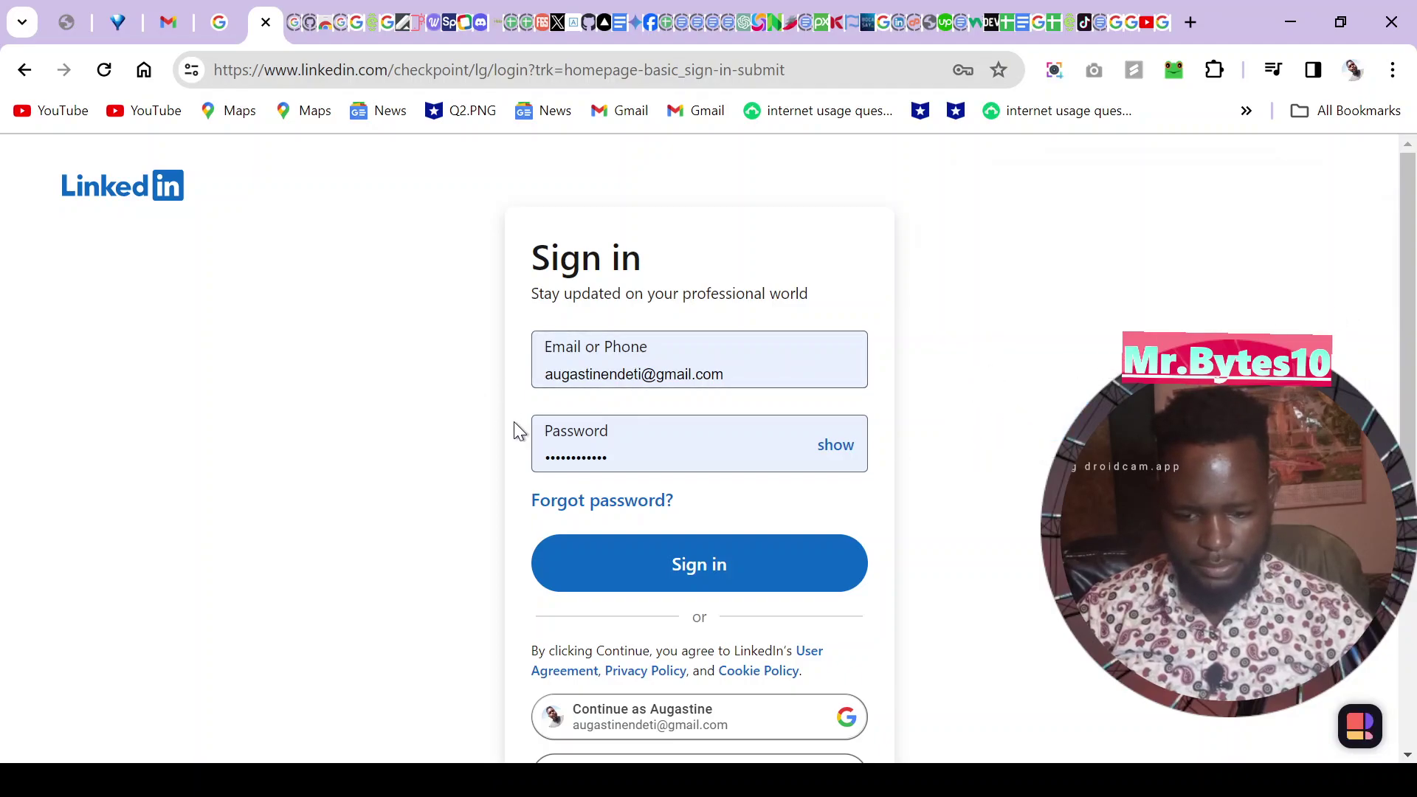
click(604, 502)
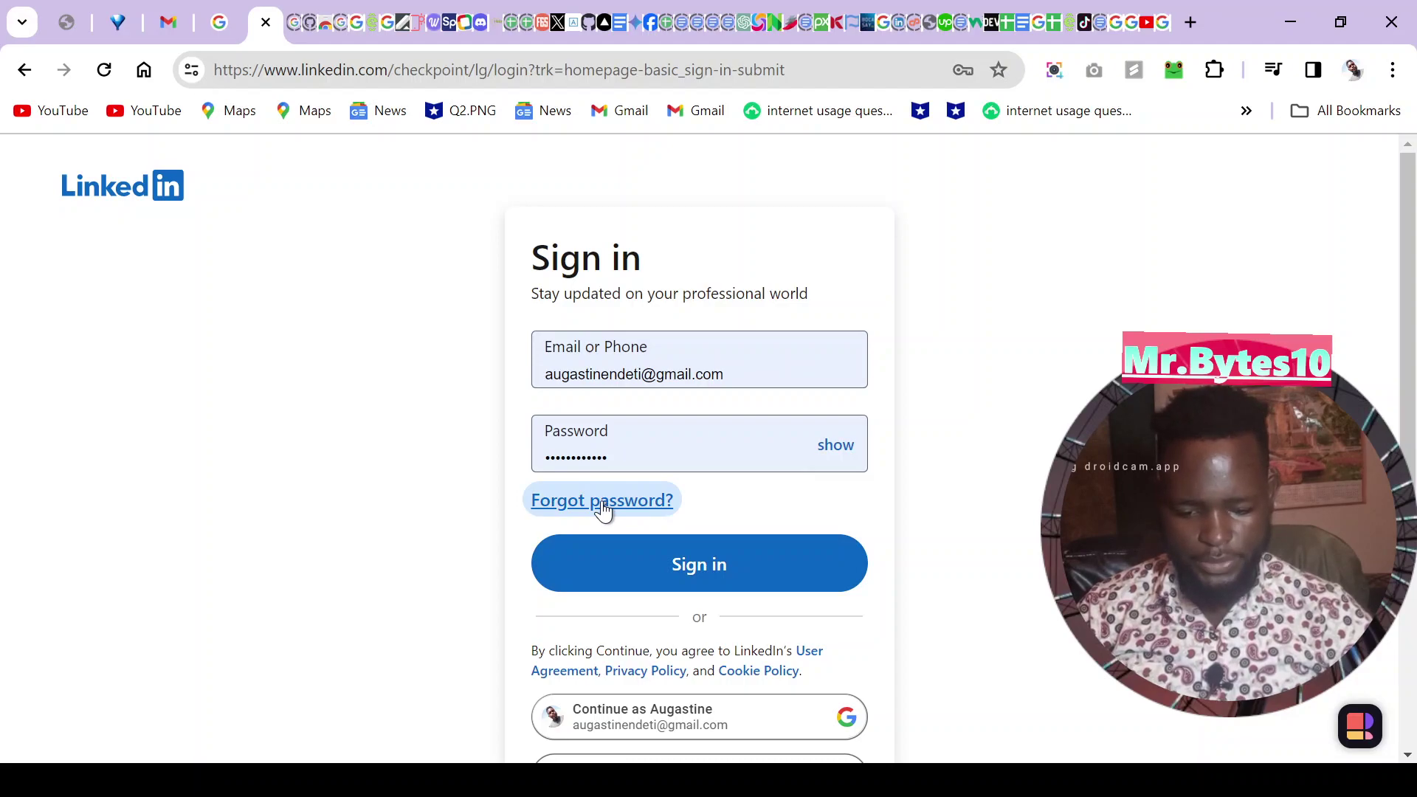
- Request a password-reset code for the account email, then move to the Google search results
click(602, 502)
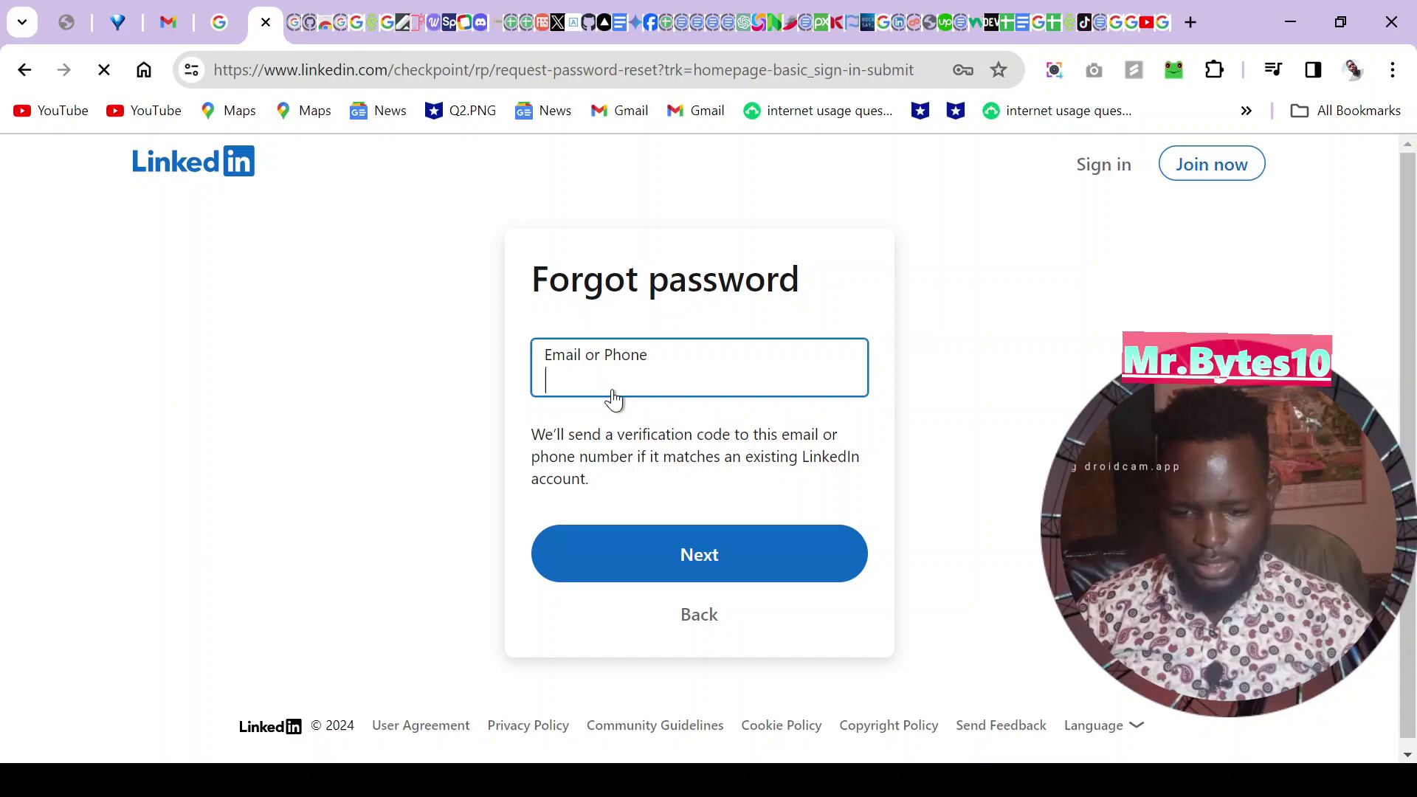
click(546, 363)
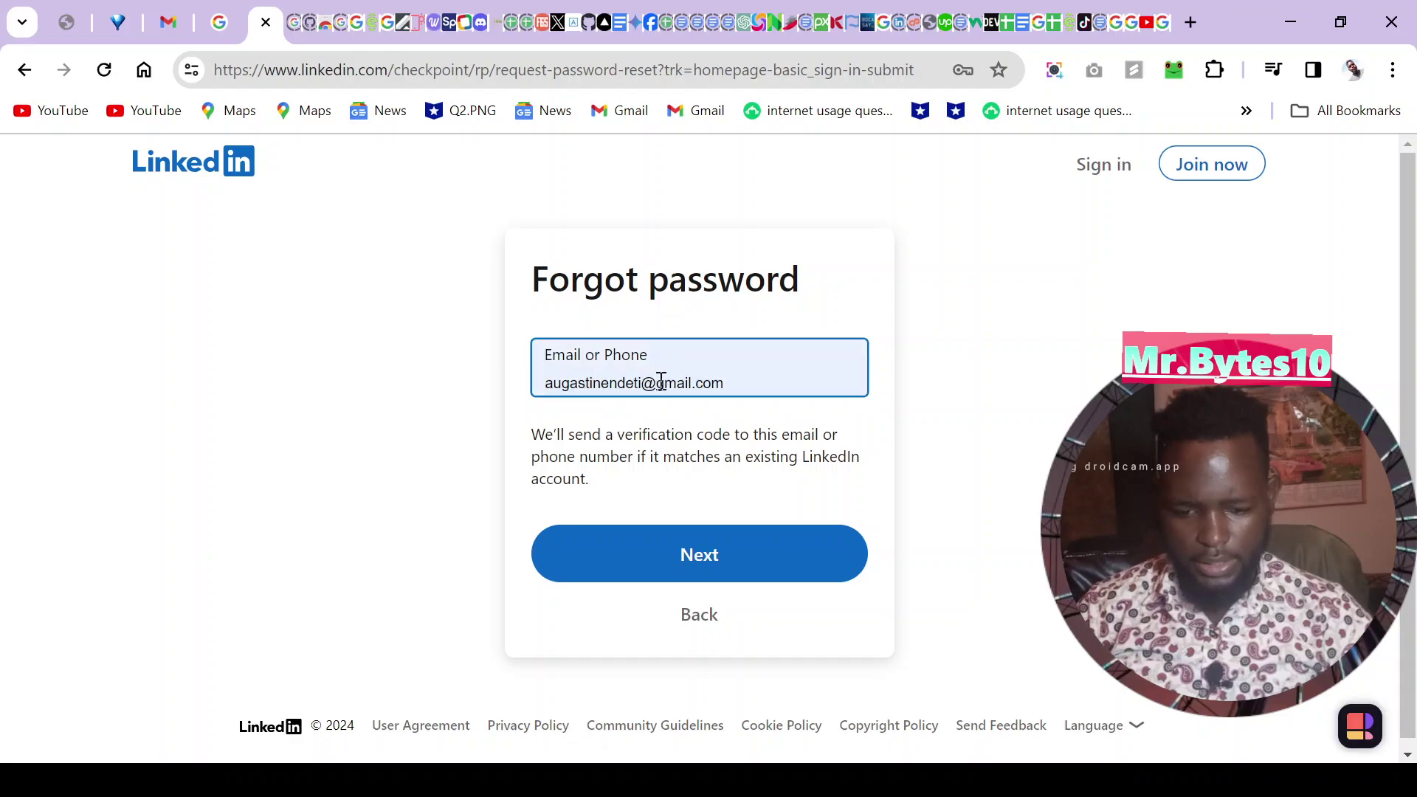
click(697, 555)
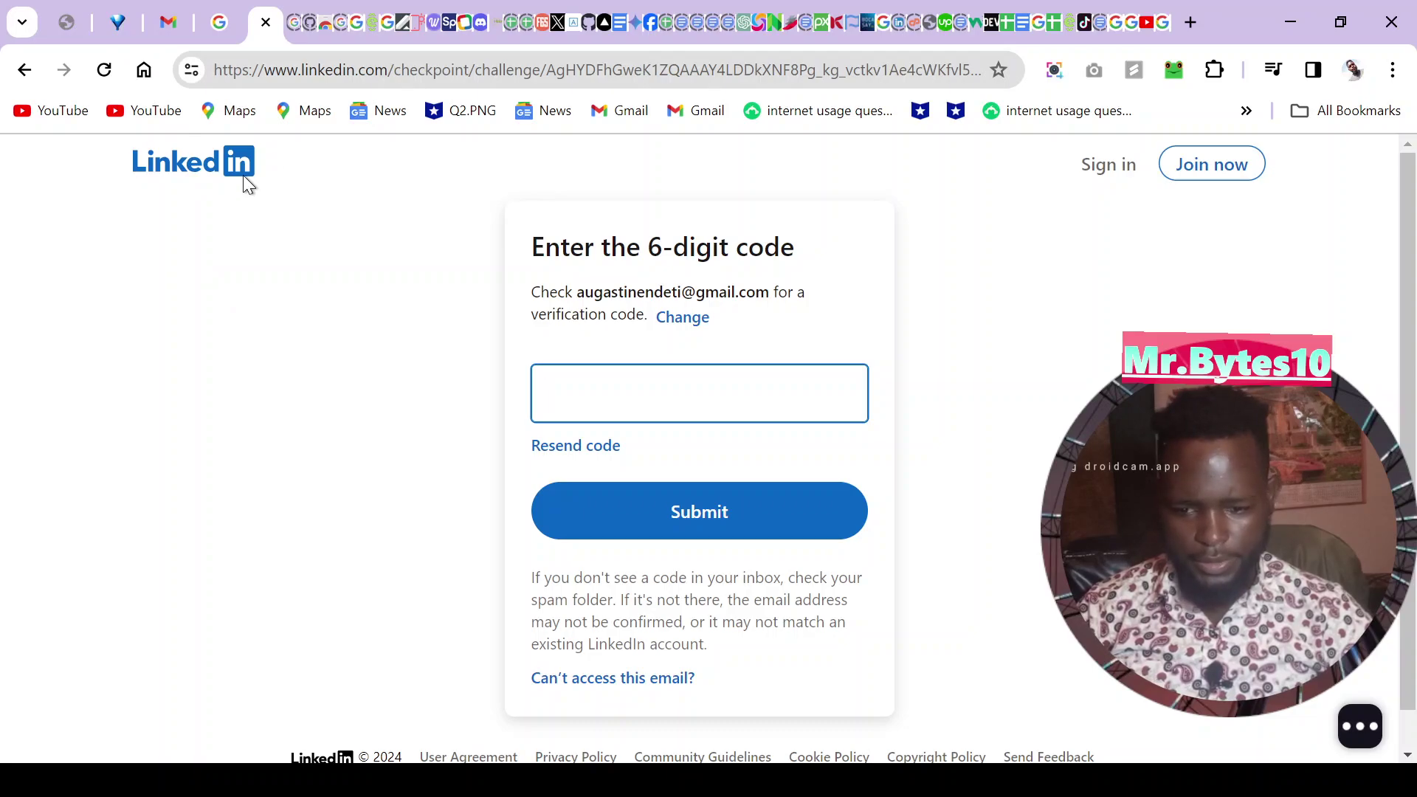
click(228, 25)
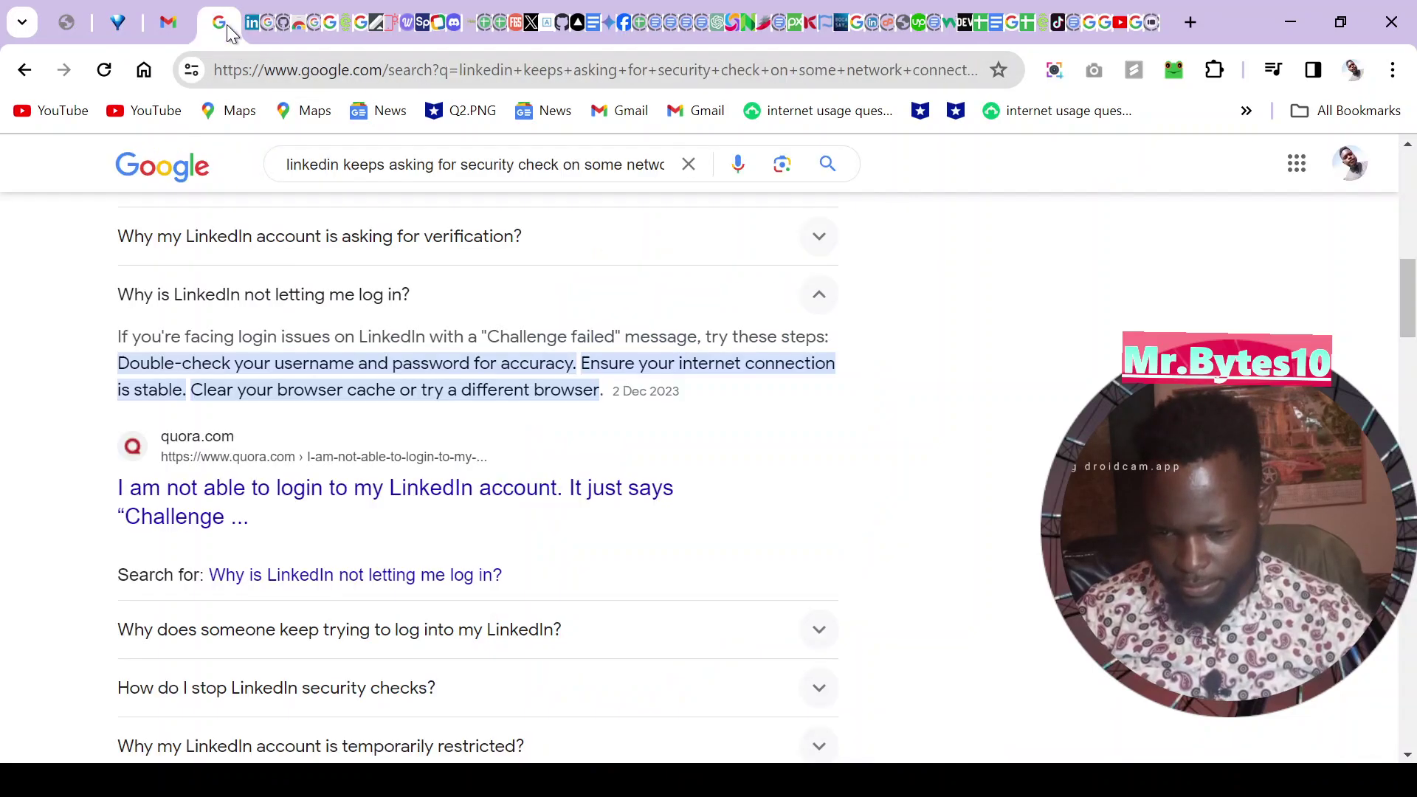
- Open LinkedIn's PIN email from the Gmail inbox
click(171, 30)
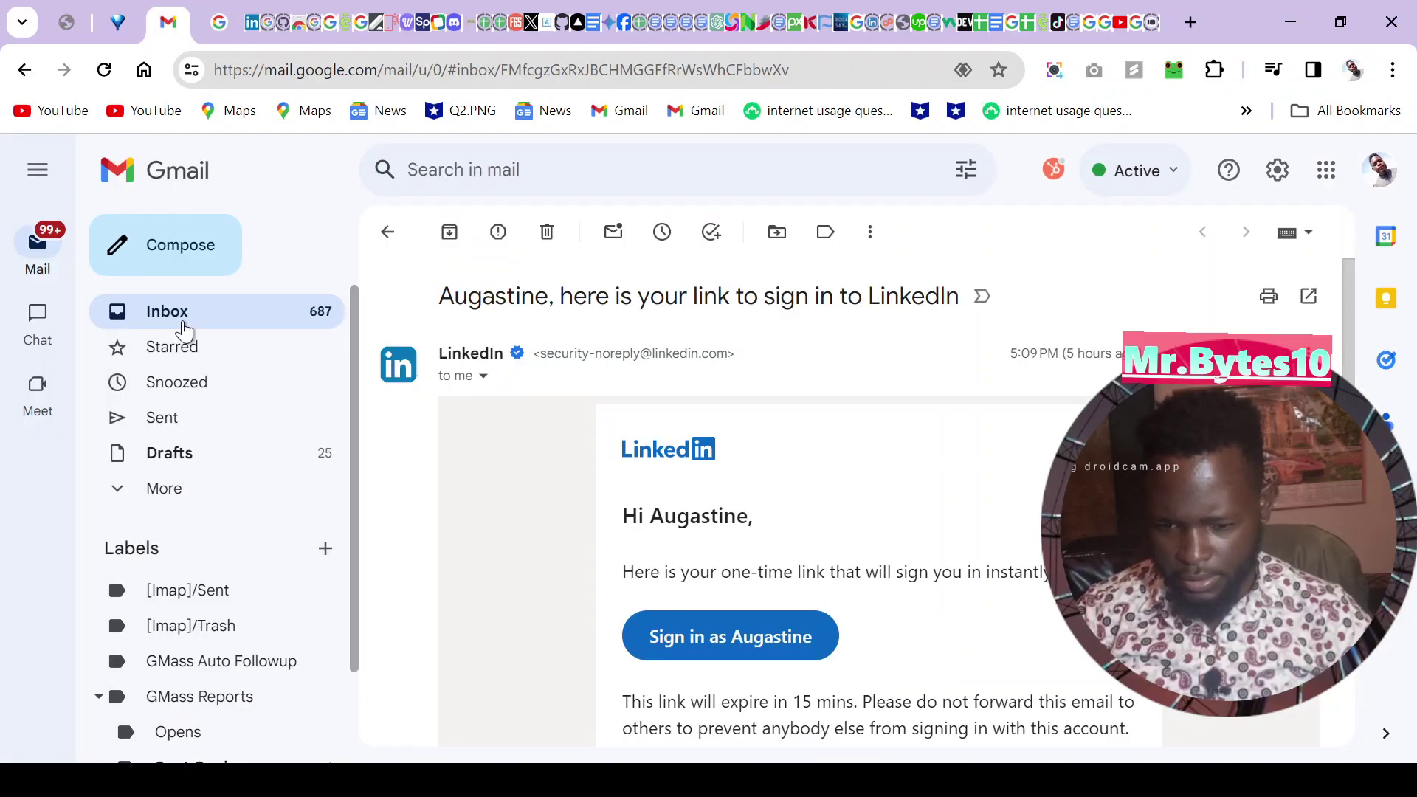
click(164, 324)
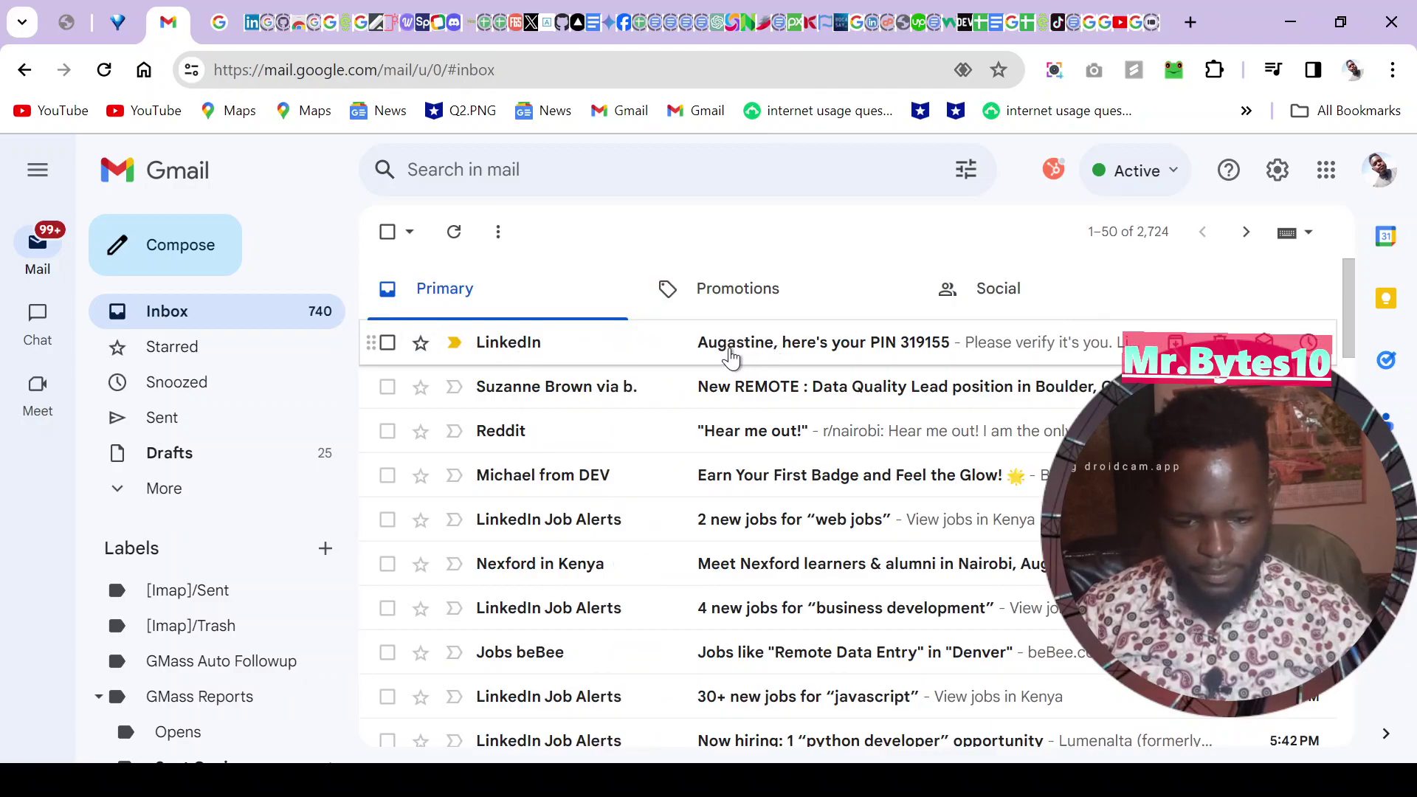
click(730, 358)
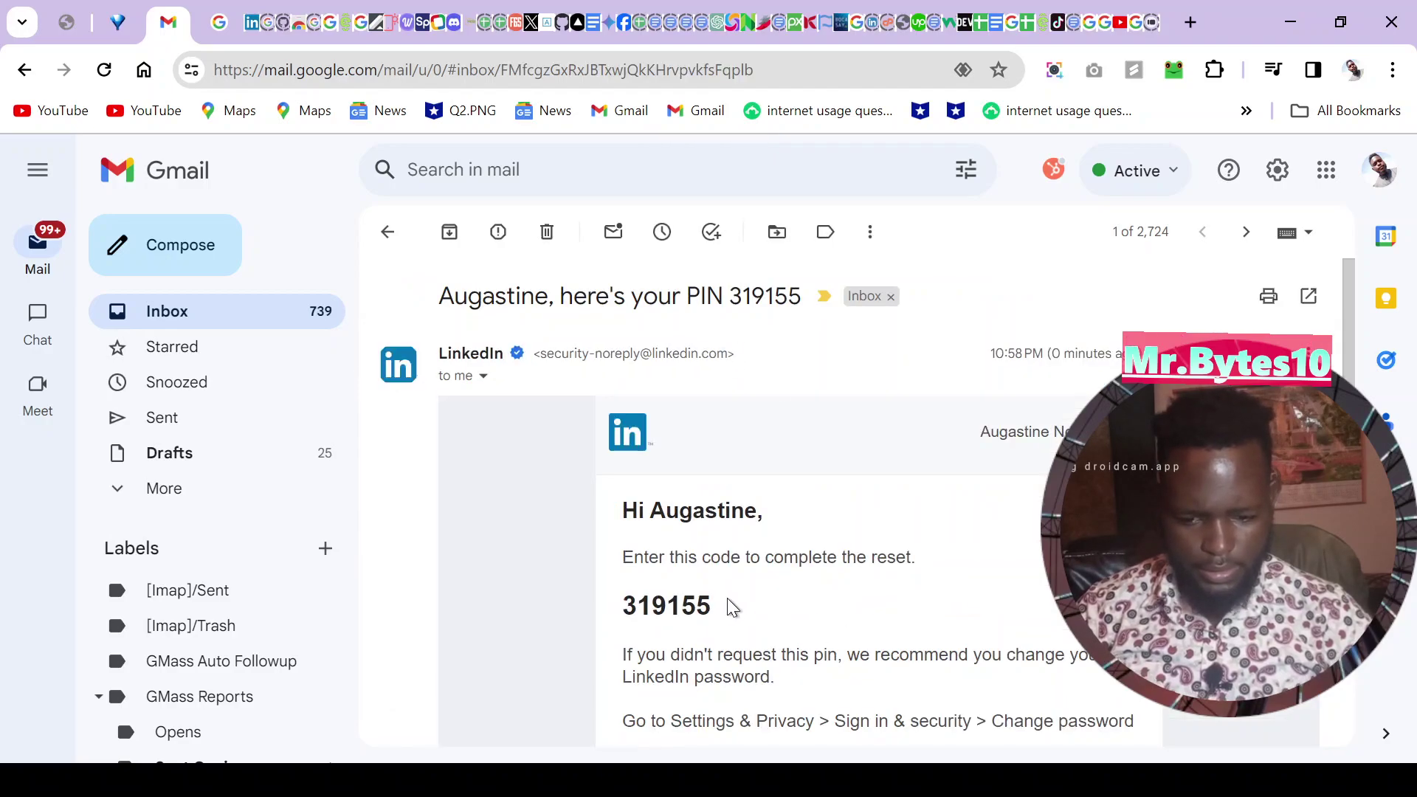
- Select the six-digit reset code in the LinkedIn email
drag(727, 607, 624, 605)
click(720, 596)
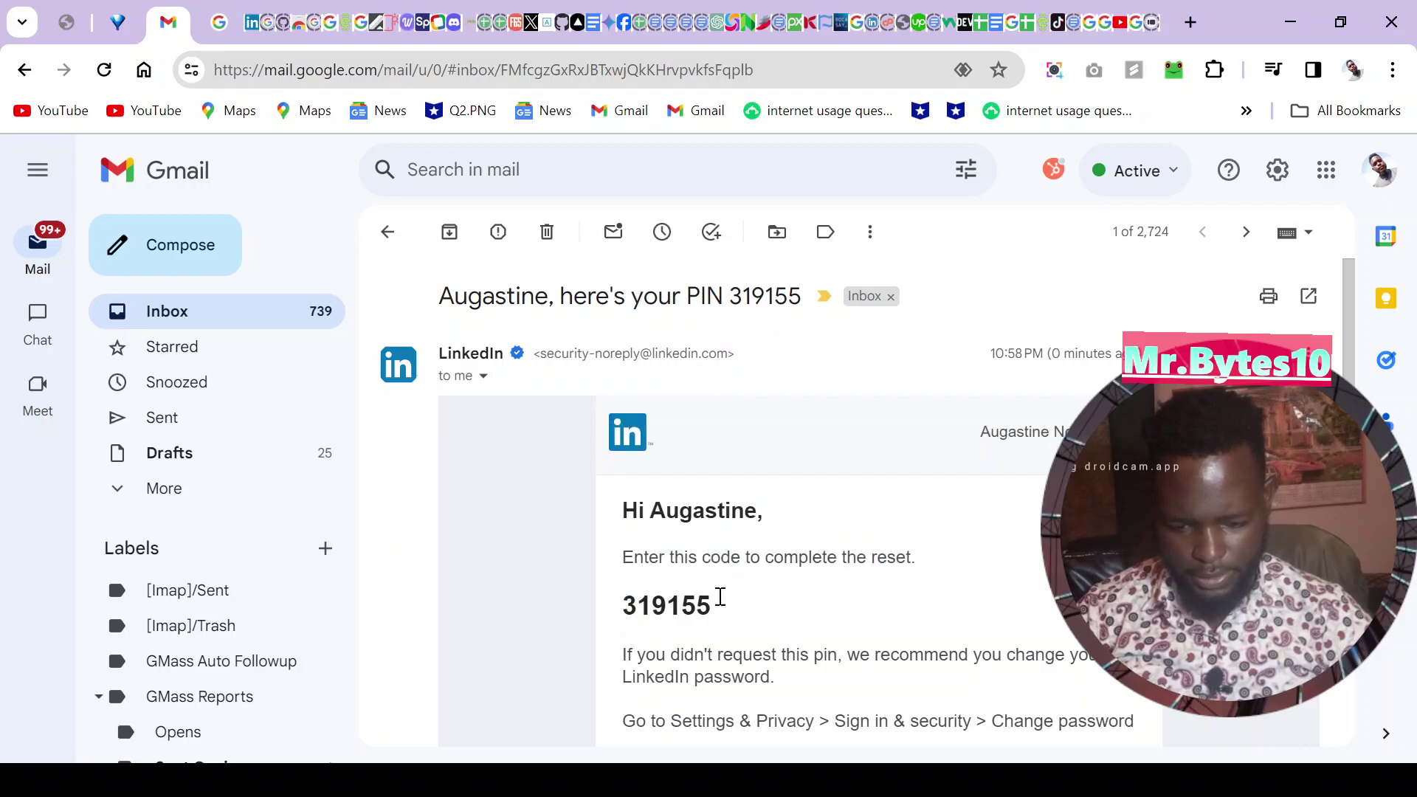
double_click(667, 596)
key(ctrl+c)
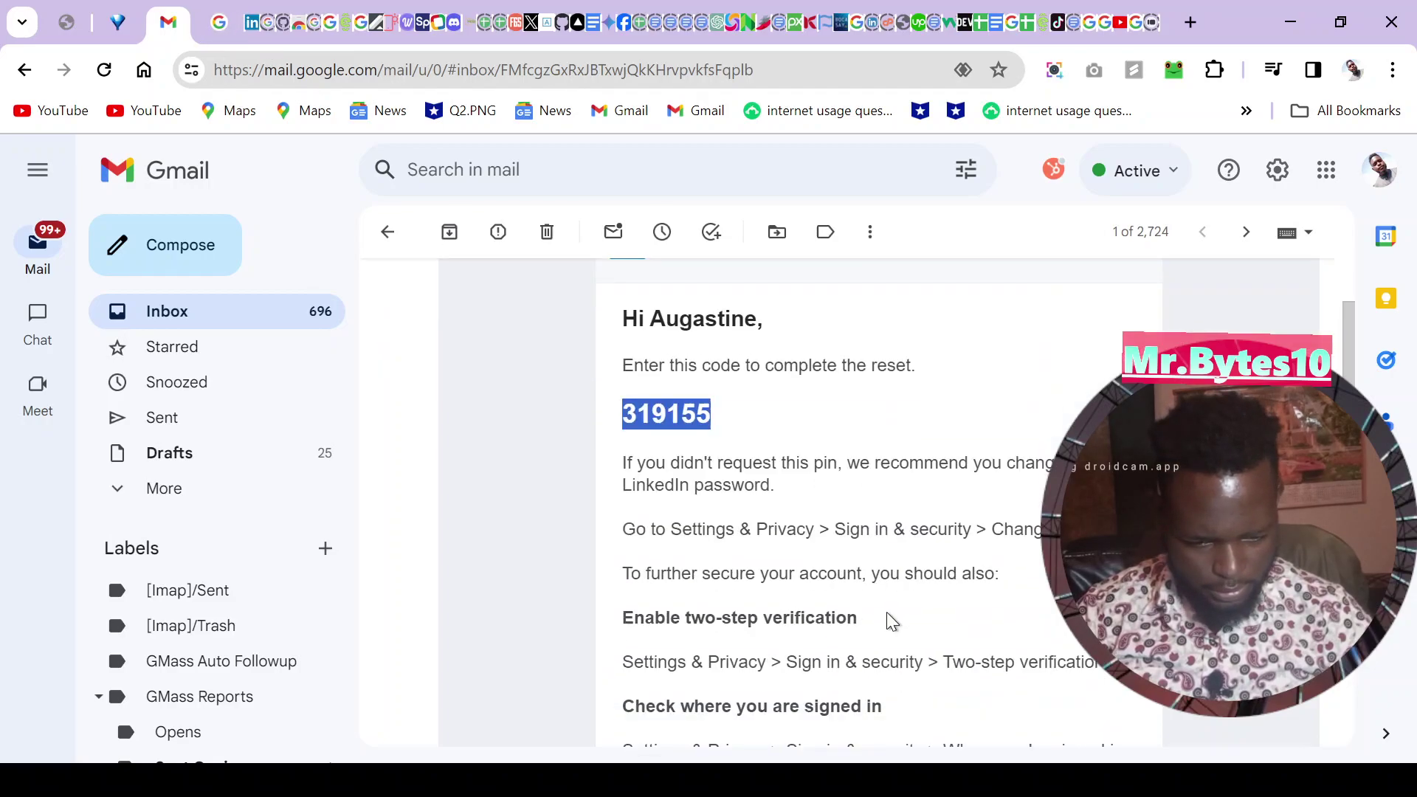
scroll(887, 614, down, 6)
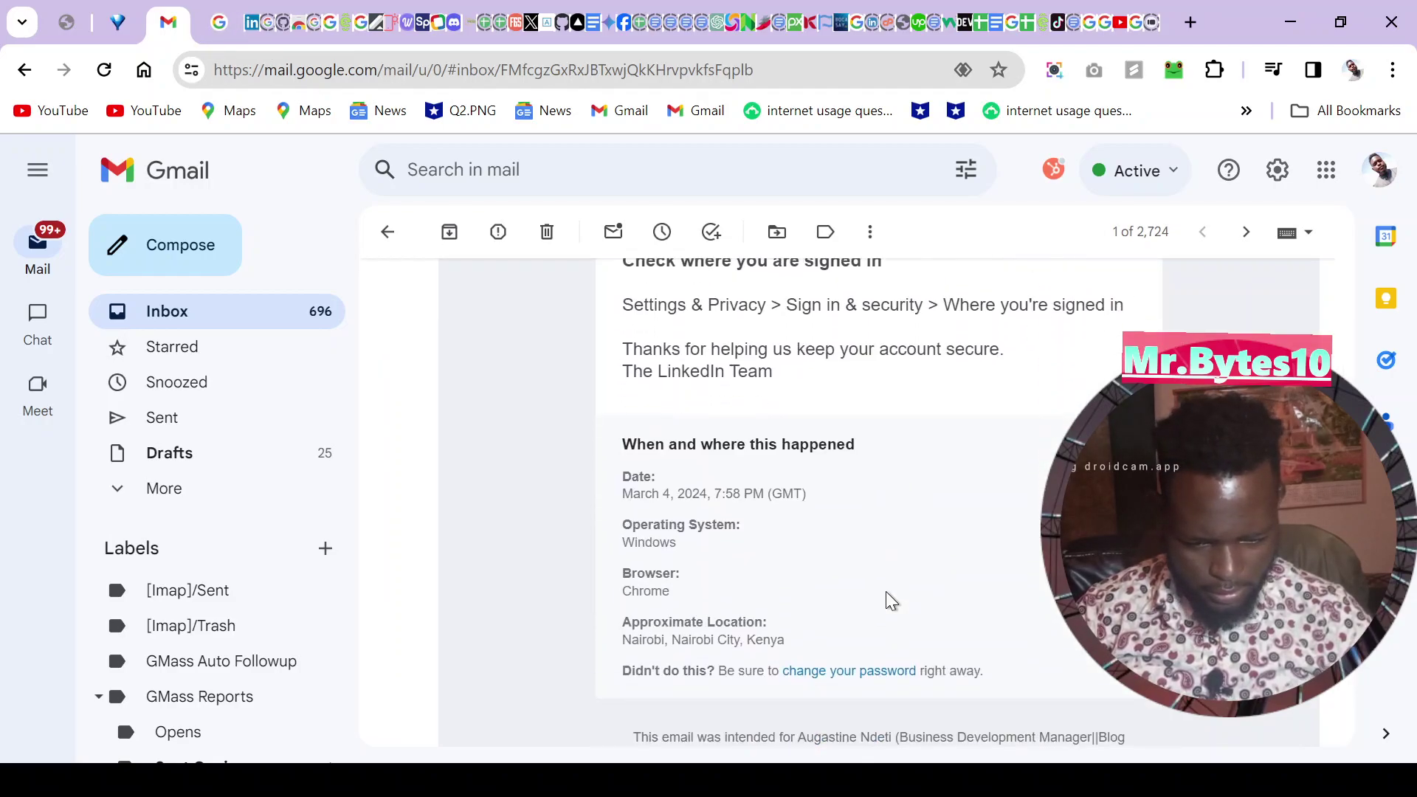
scroll(888, 599, up, 4)
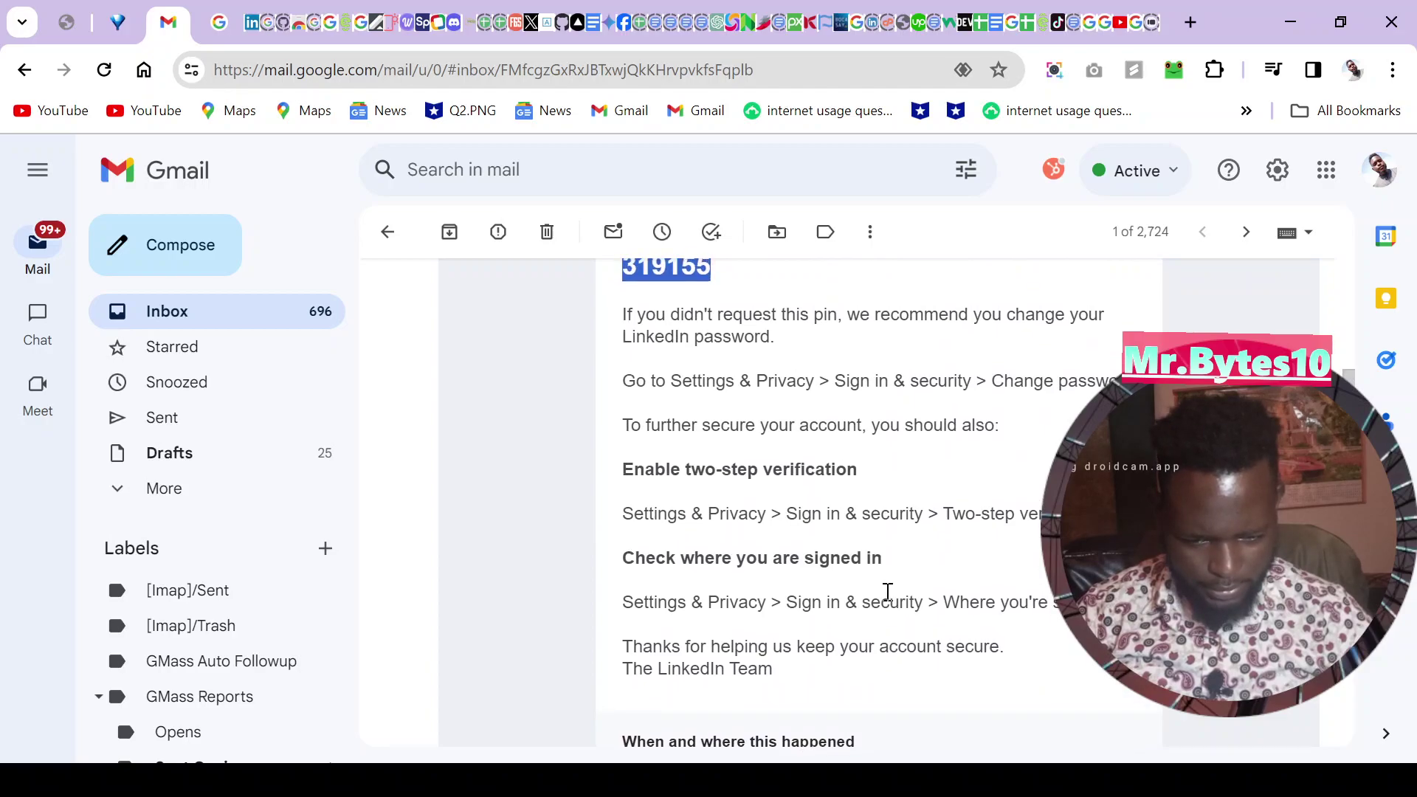
scroll(888, 592, up, 3)
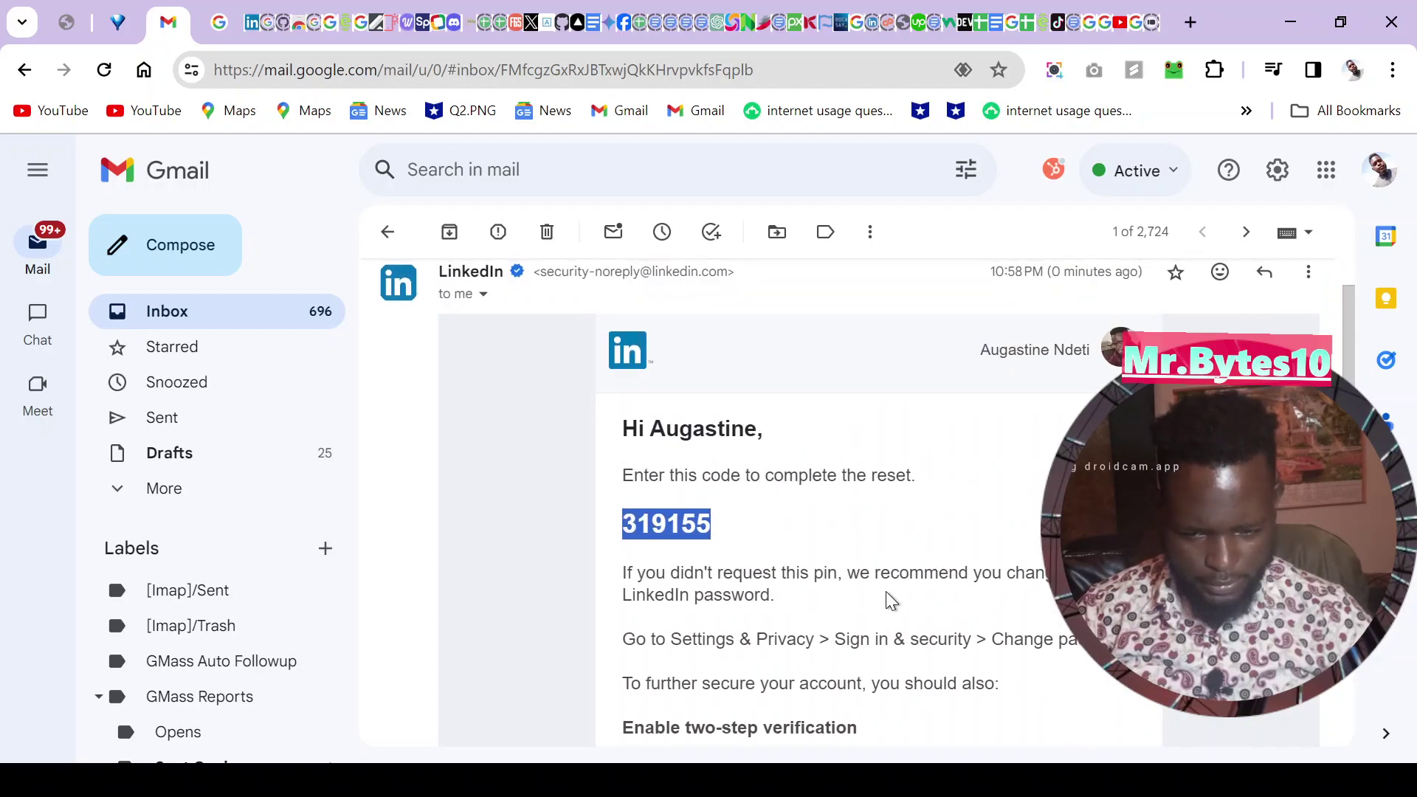
scroll(887, 592, up, 1)
scroll(886, 602, down, 5)
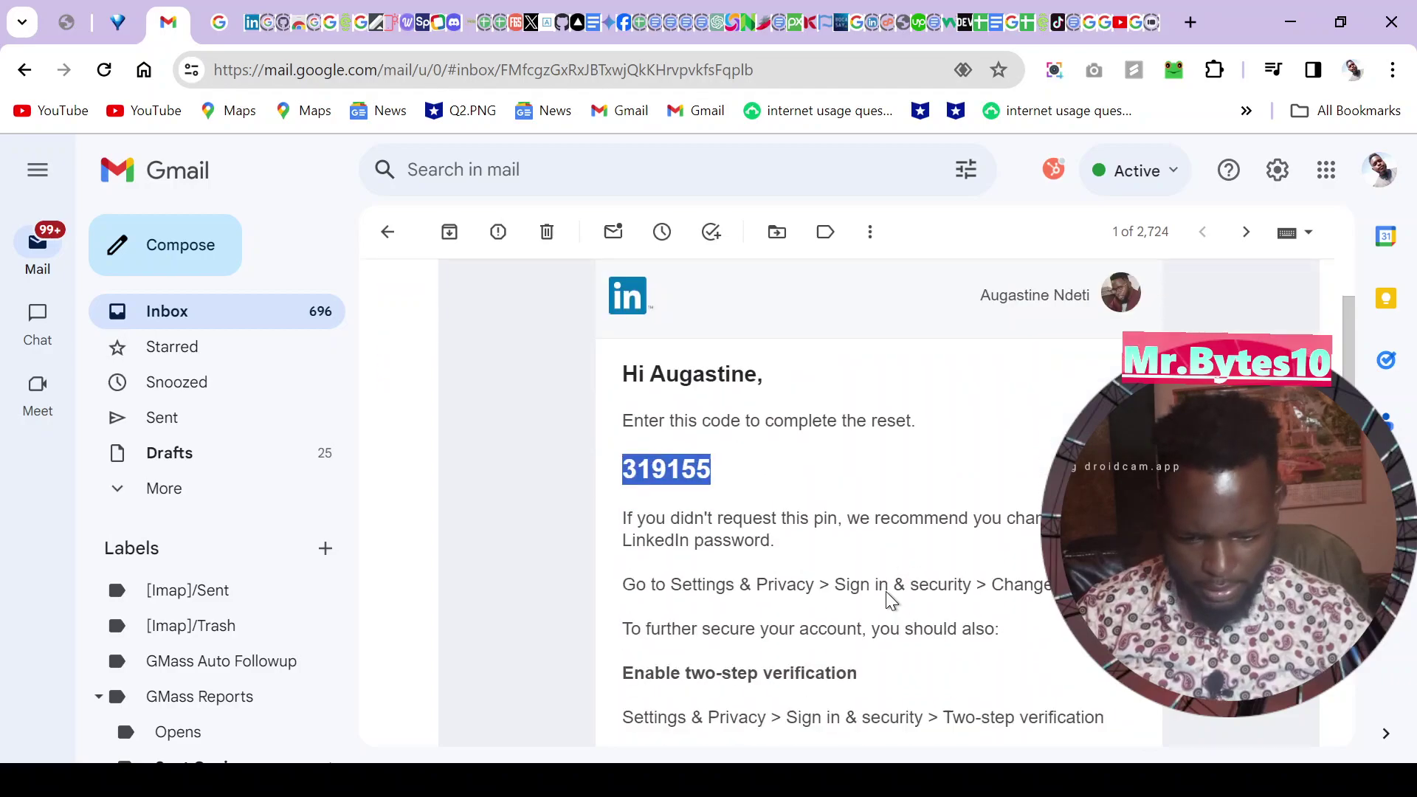
scroll(886, 591, down, 1)
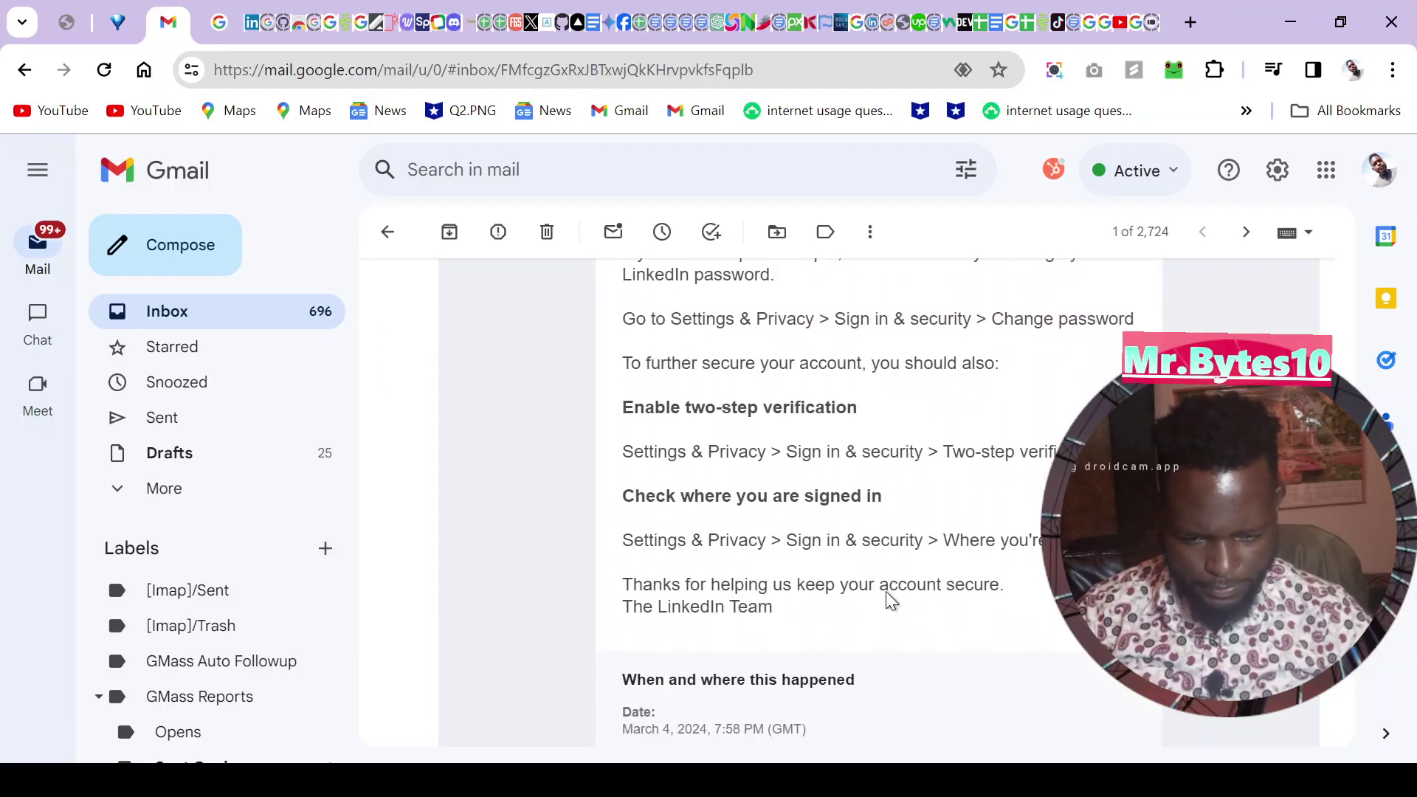
scroll(886, 592, up, 1)
scroll(885, 591, down, 4)
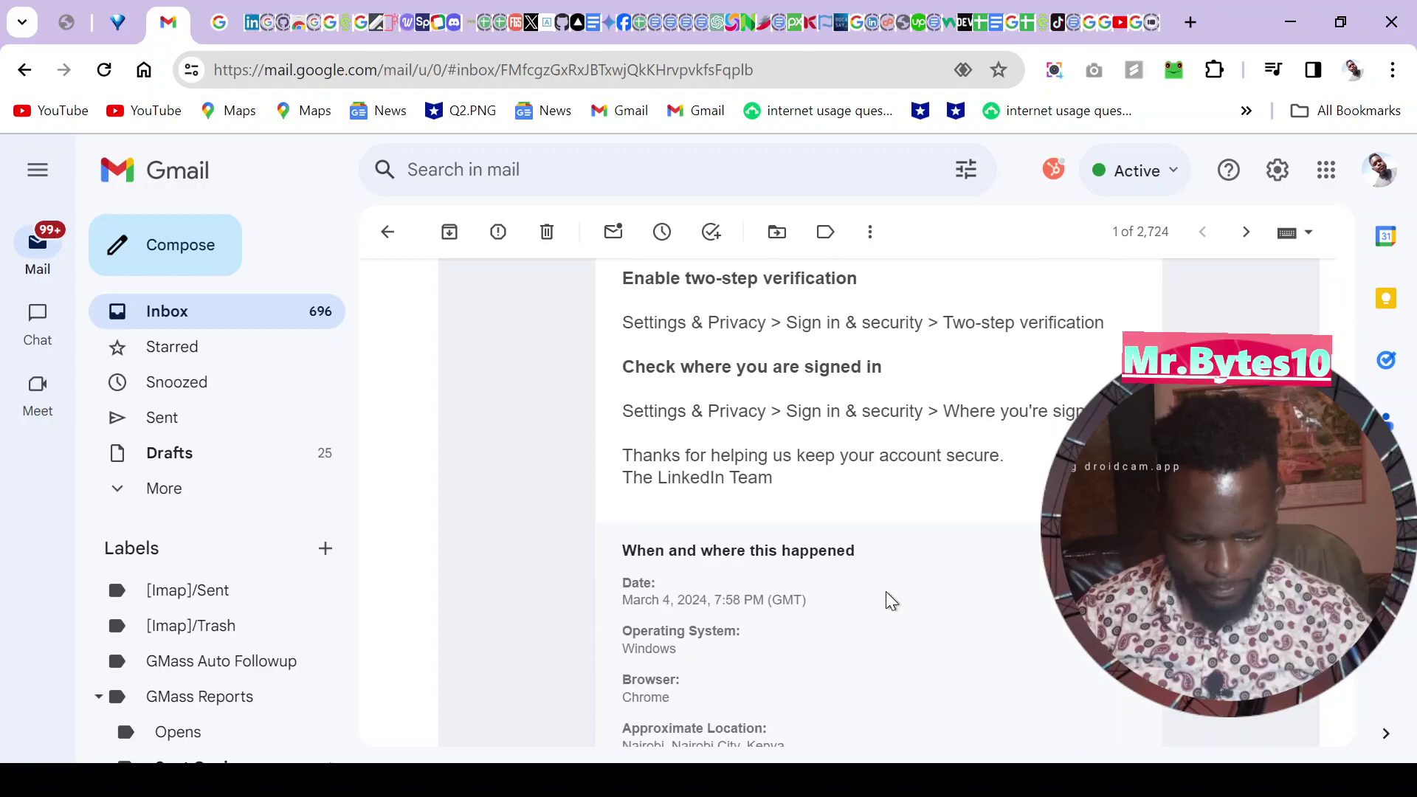
scroll(885, 591, up, 3)
scroll(886, 591, up, 3)
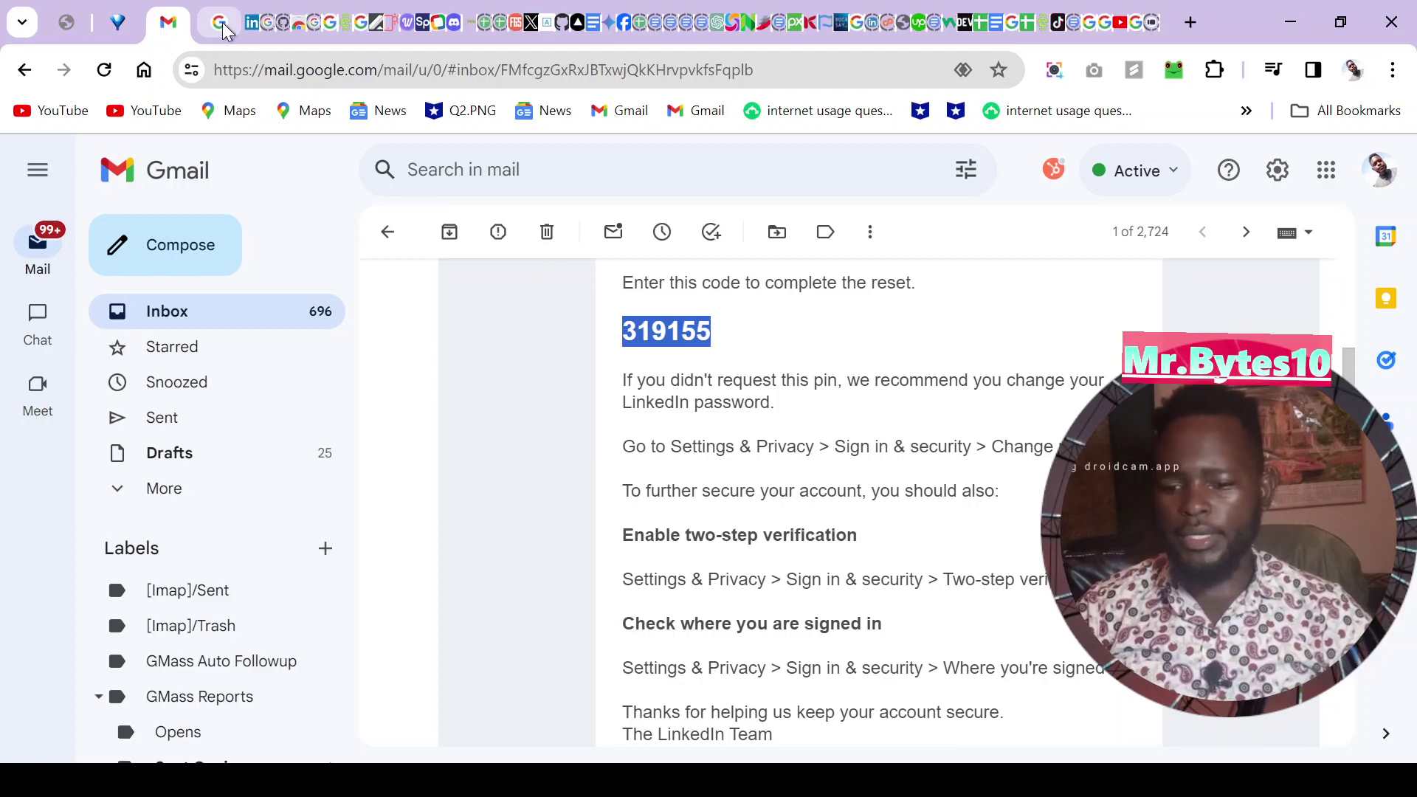
- Paste the emailed code into LinkedIn's 6-digit code field and submit it
click(252, 22)
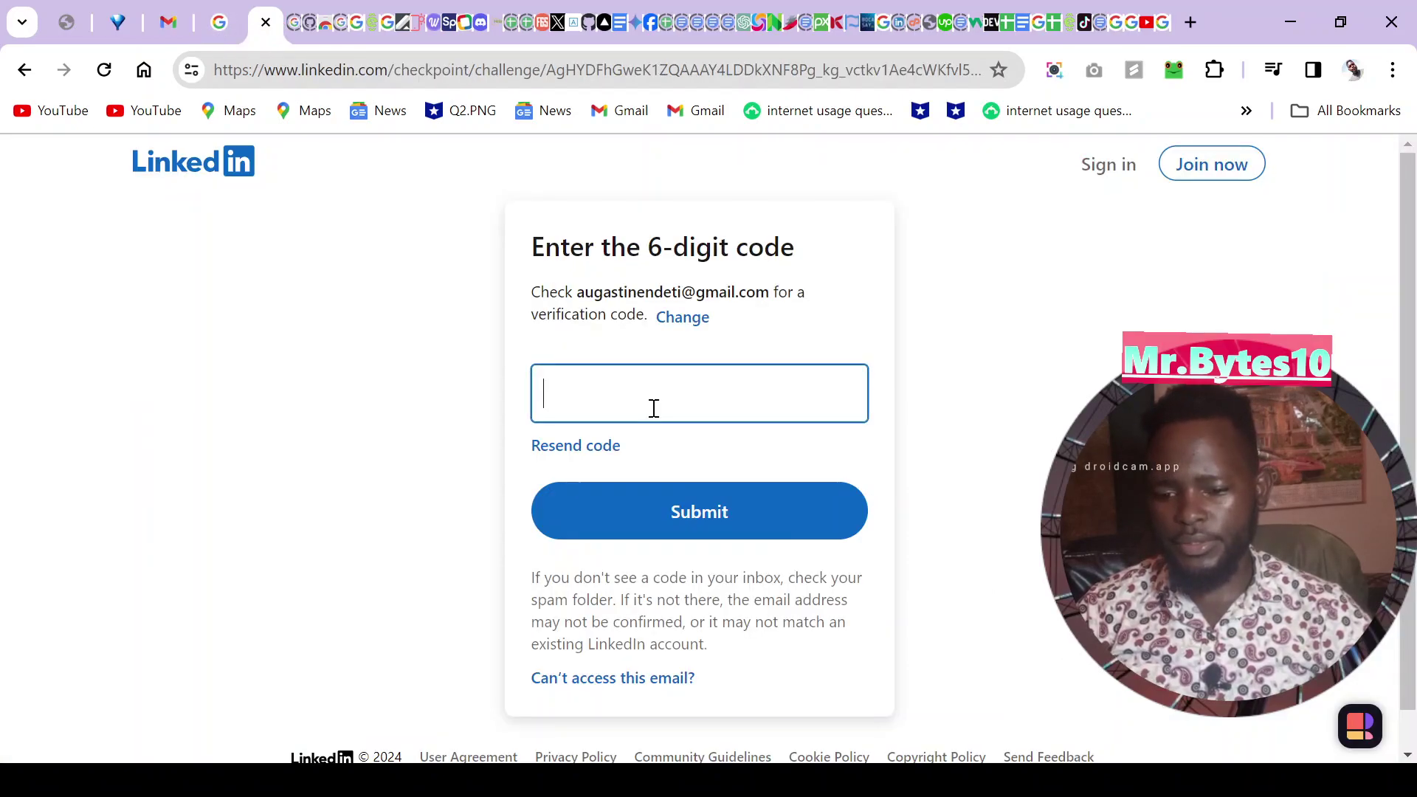
key(ctrl+v)
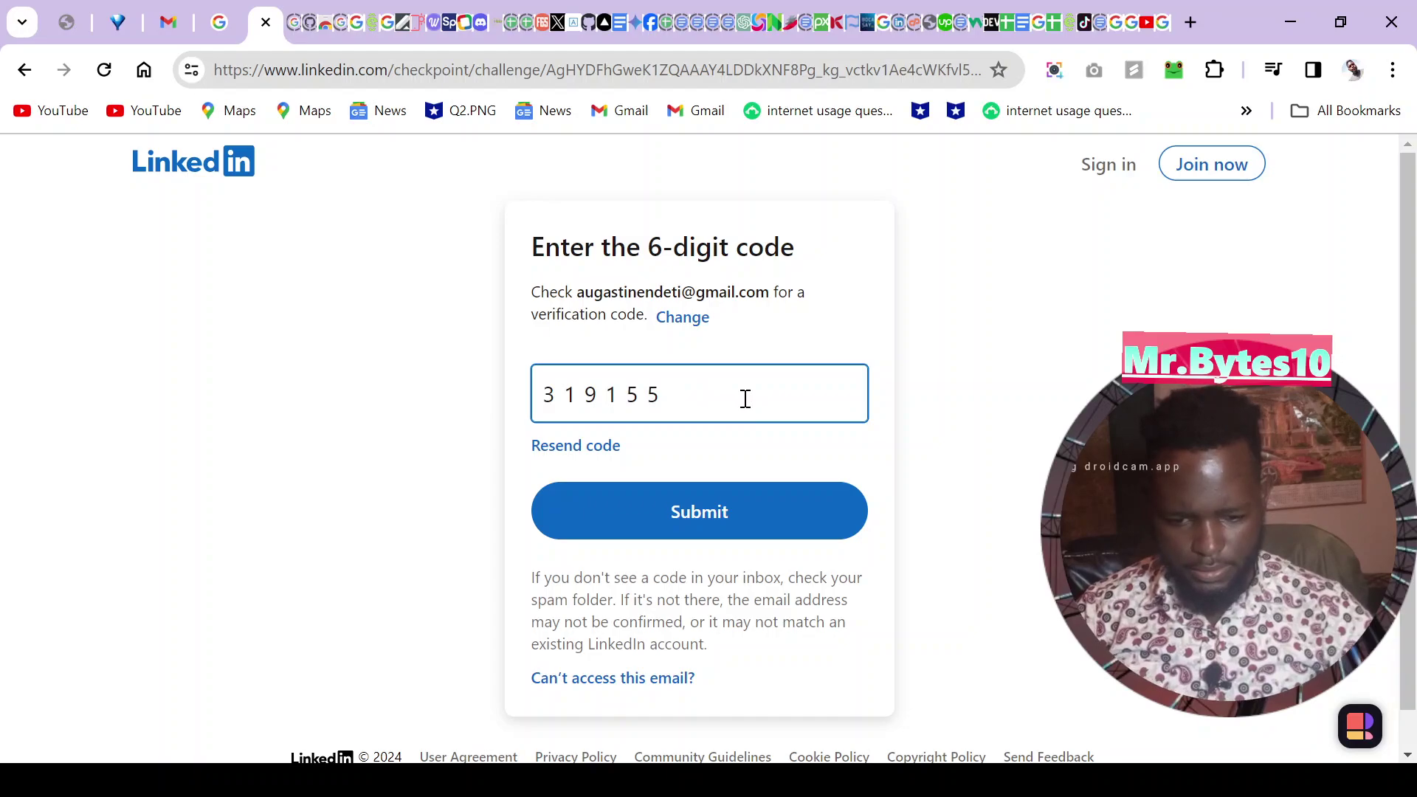
click(699, 519)
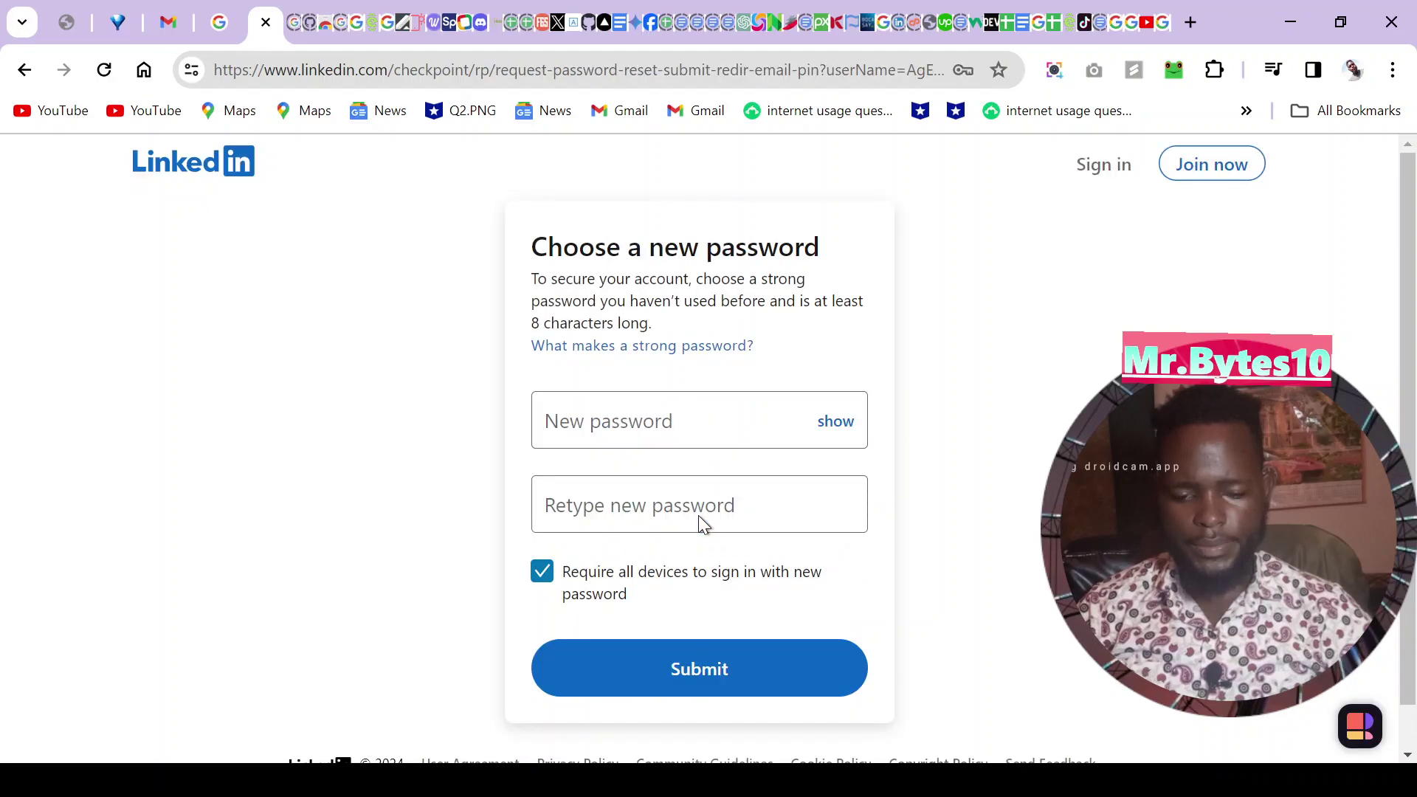
- Enter the new password in both password fields and submit the reset
click(586, 419)
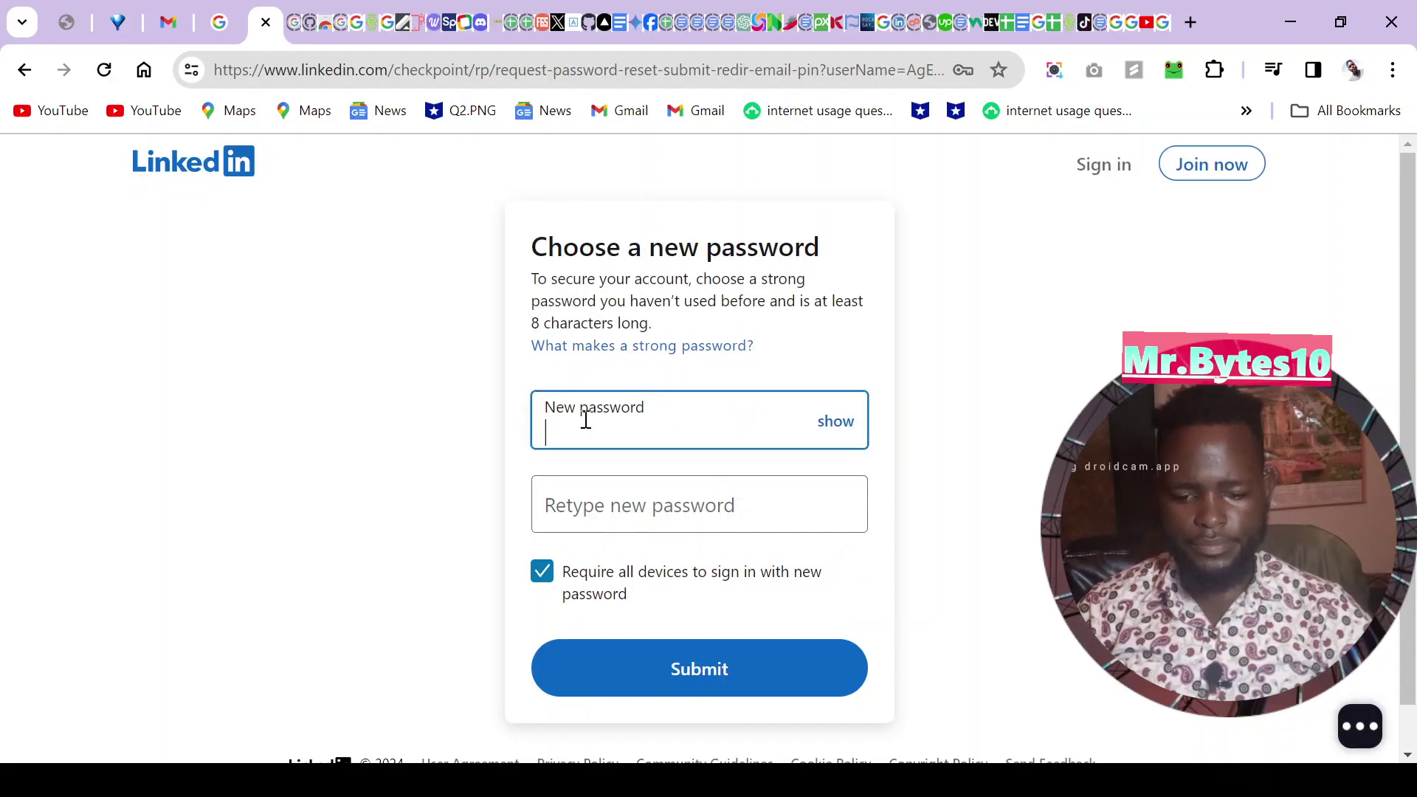
text(•)
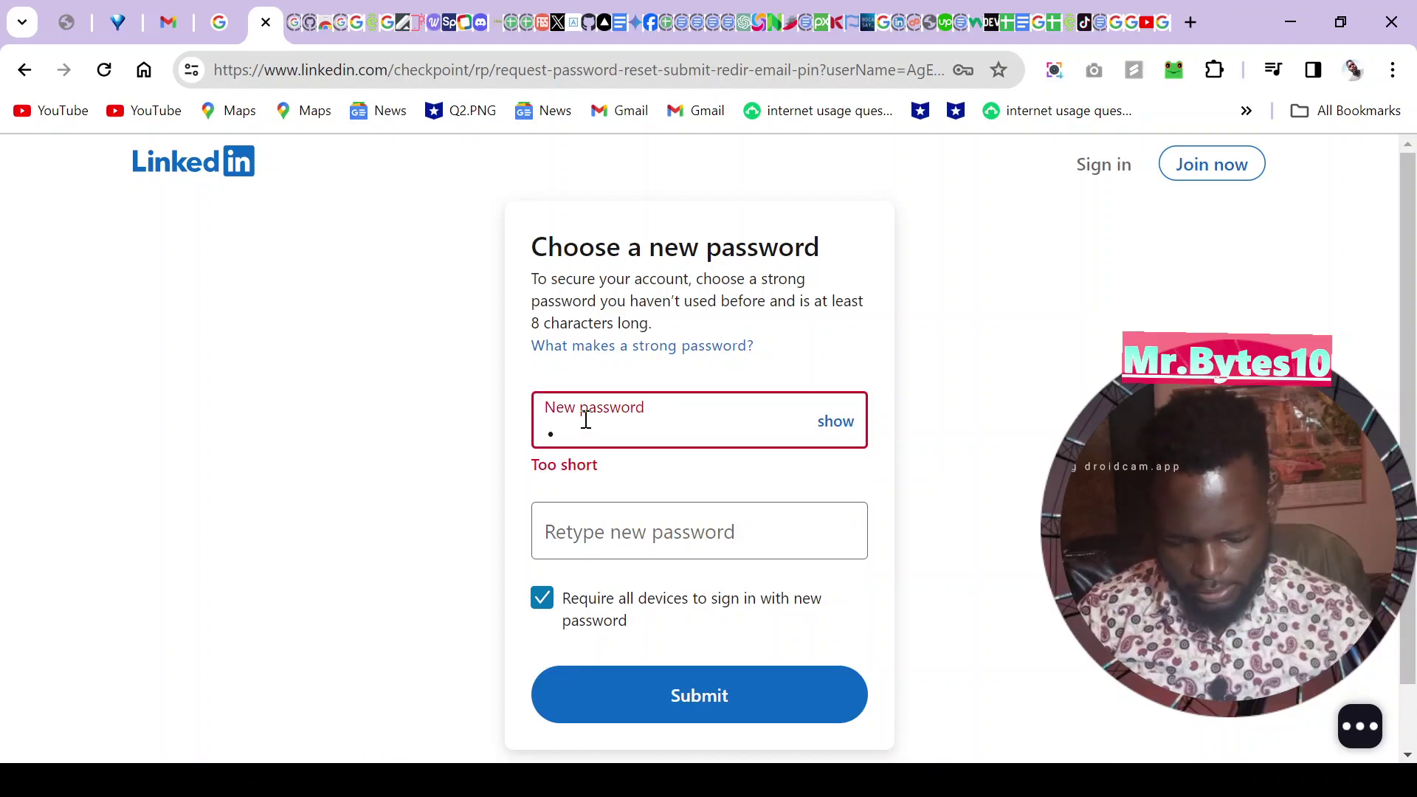
text(•••)
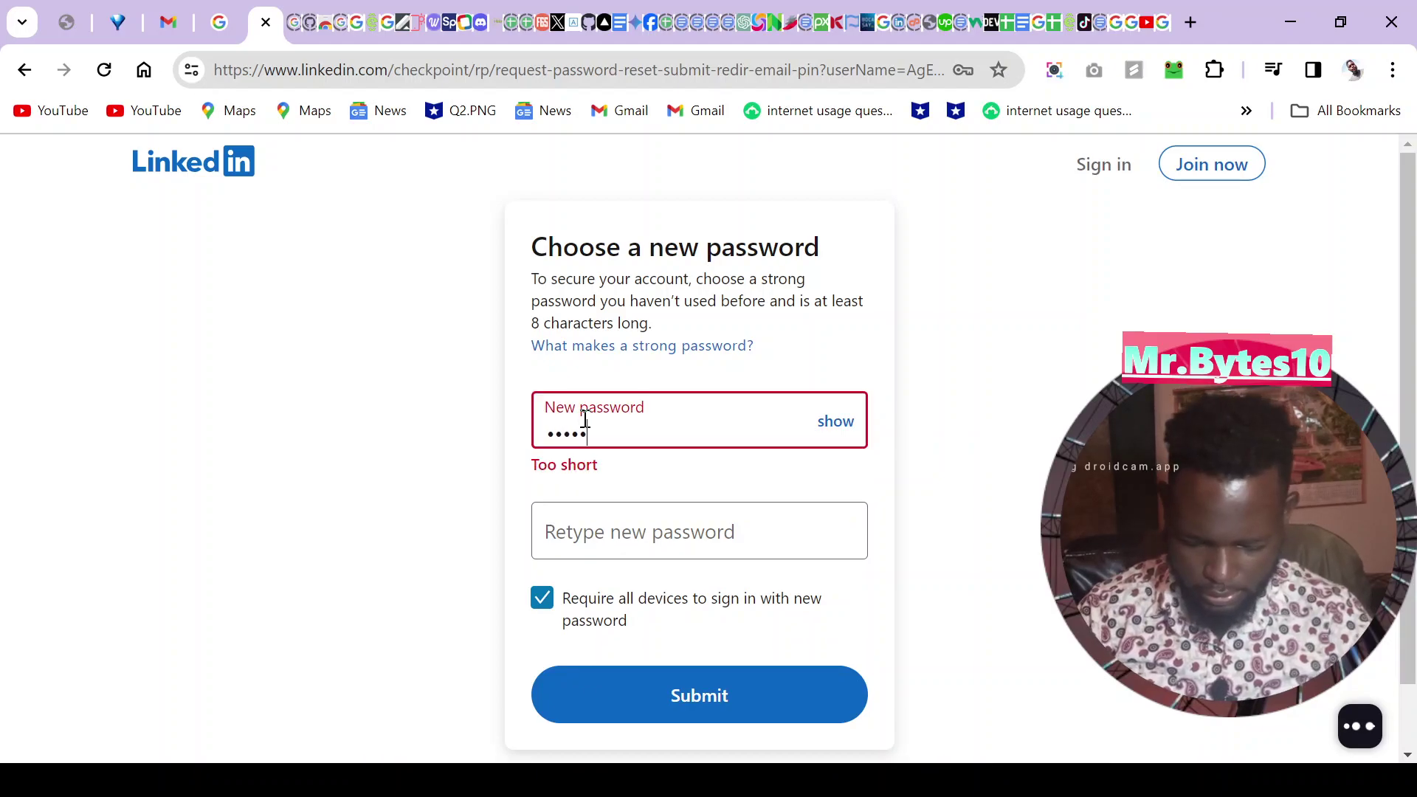
text(•••••)
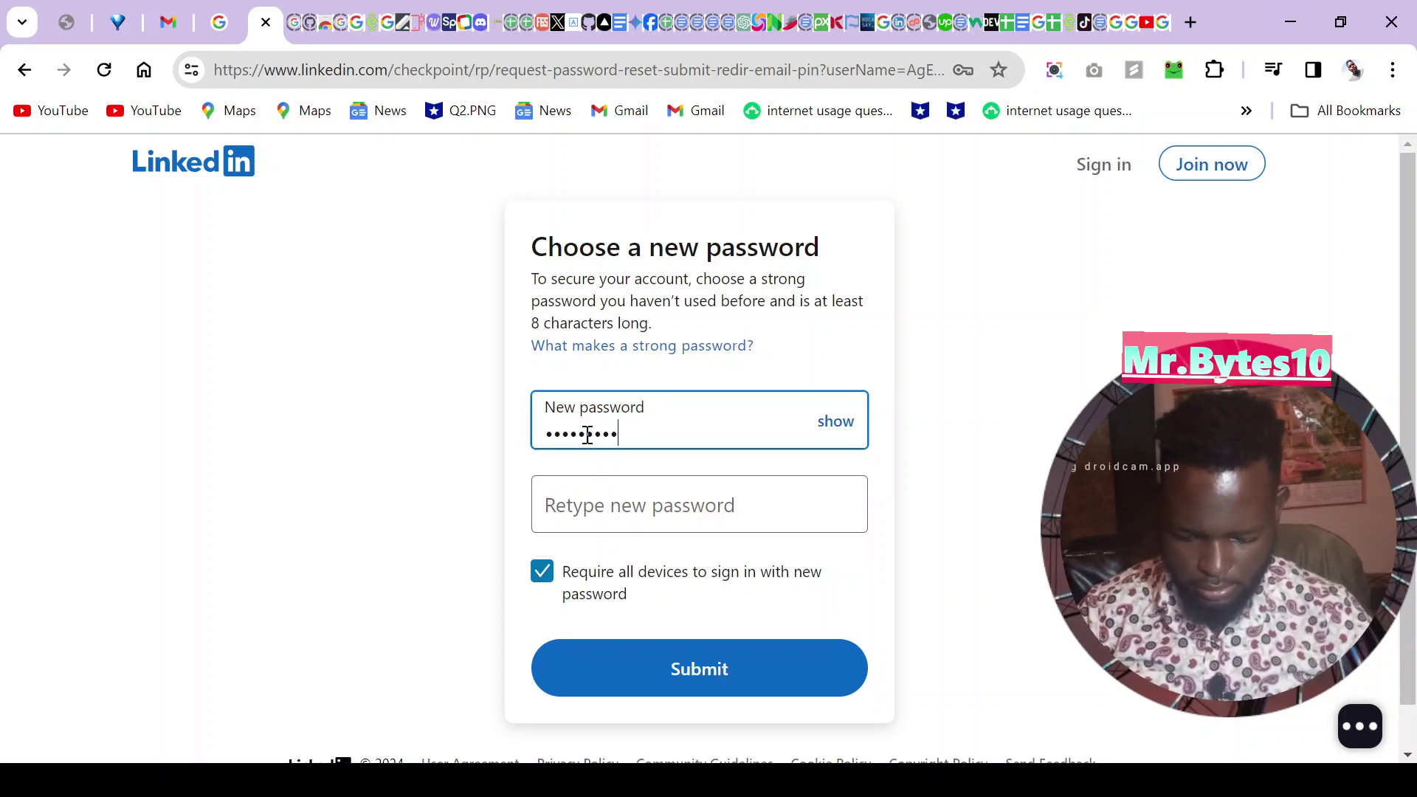
click(557, 504)
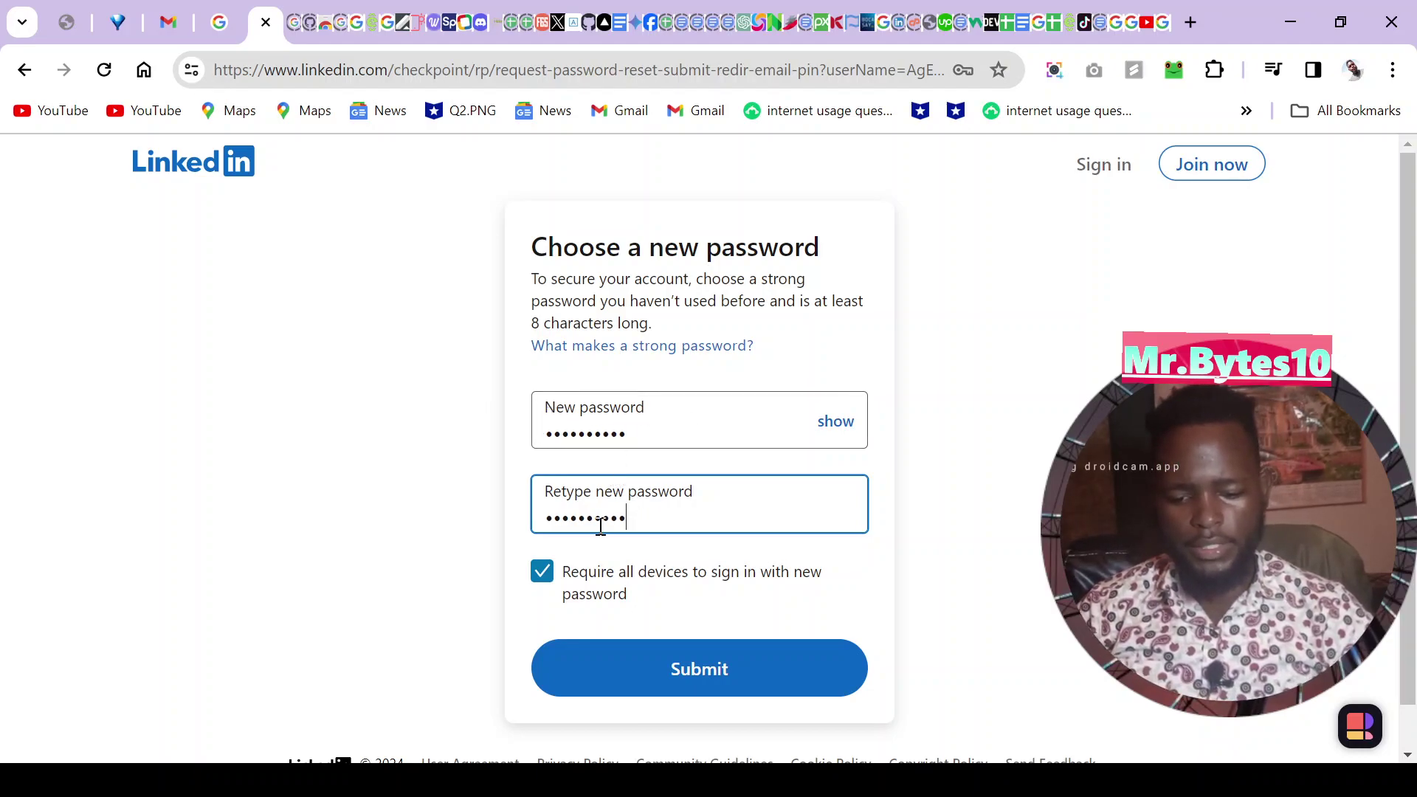
click(706, 673)
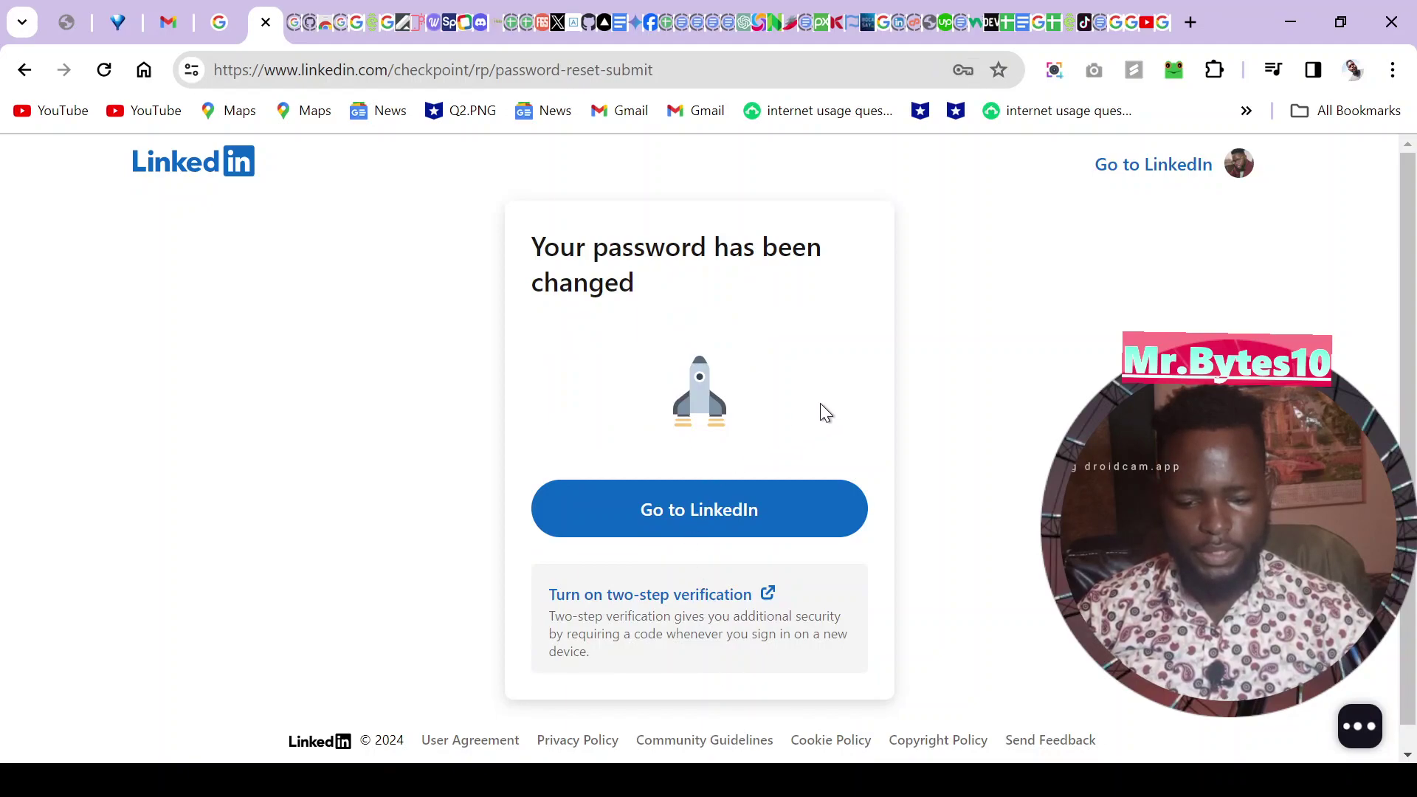
- Continue to LinkedIn from the 'Your password has been changed' page
click(695, 508)
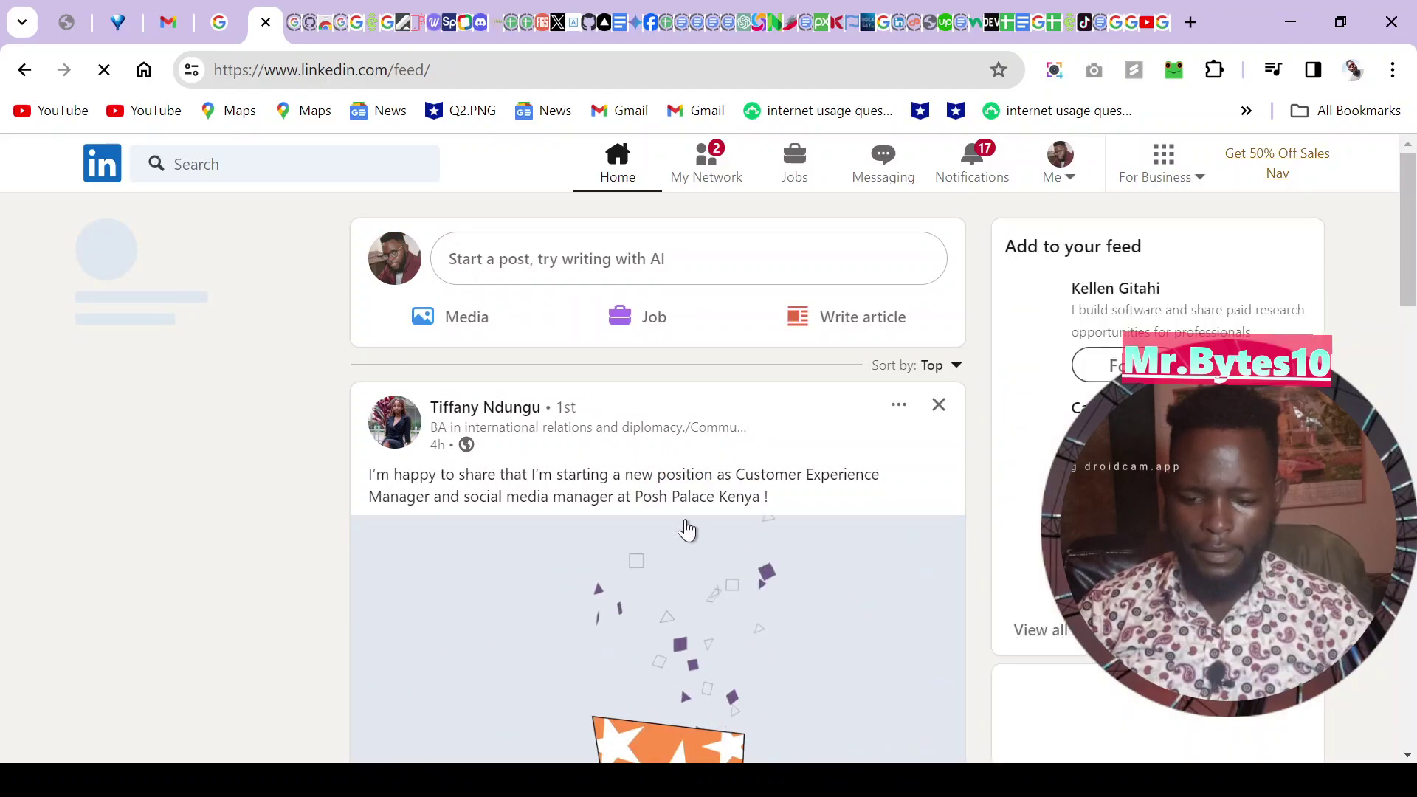
- Scroll through the home feed and collapse the Messaging panel
scroll(686, 529, down, 2)
scroll(686, 529, down, 8)
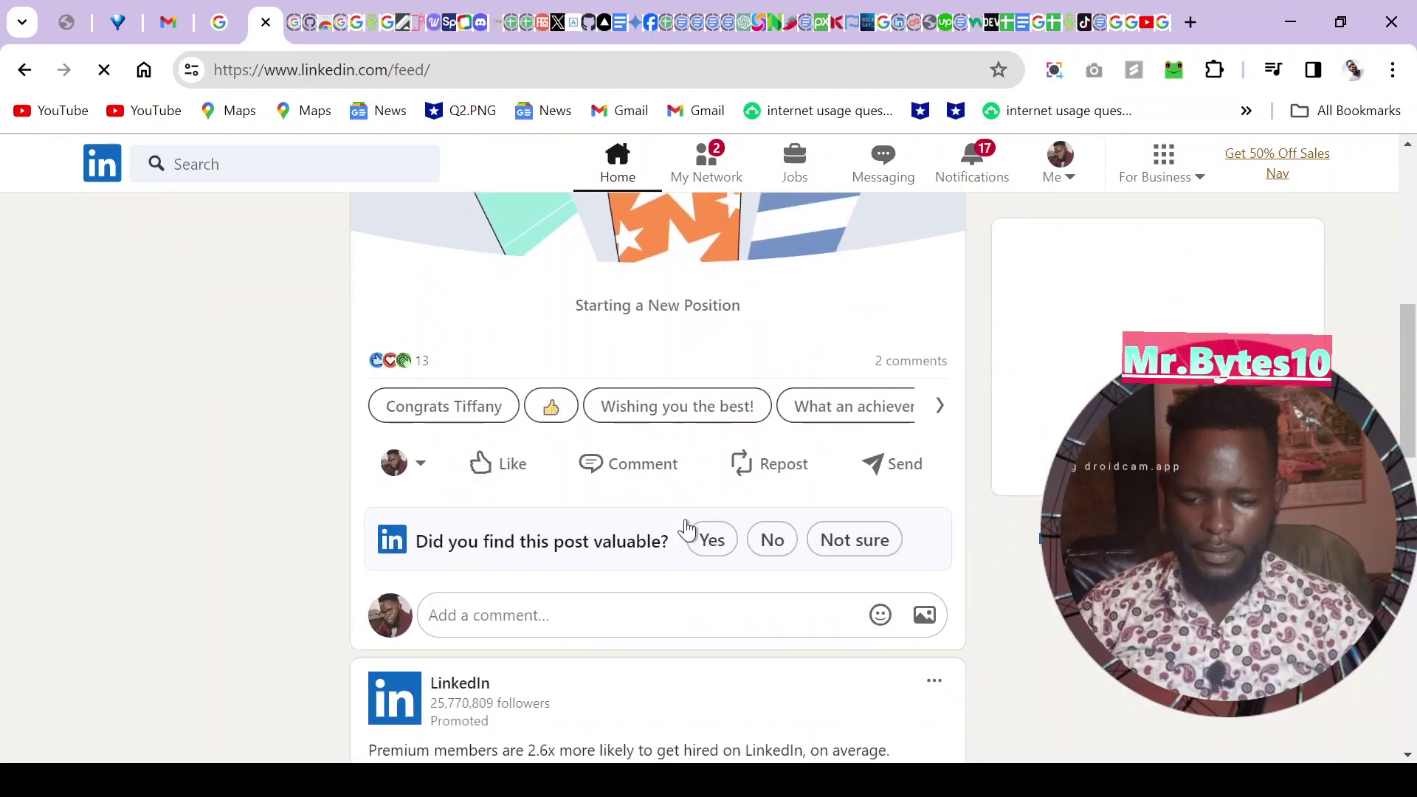
scroll(686, 529, down, 4)
scroll(686, 529, up, 15)
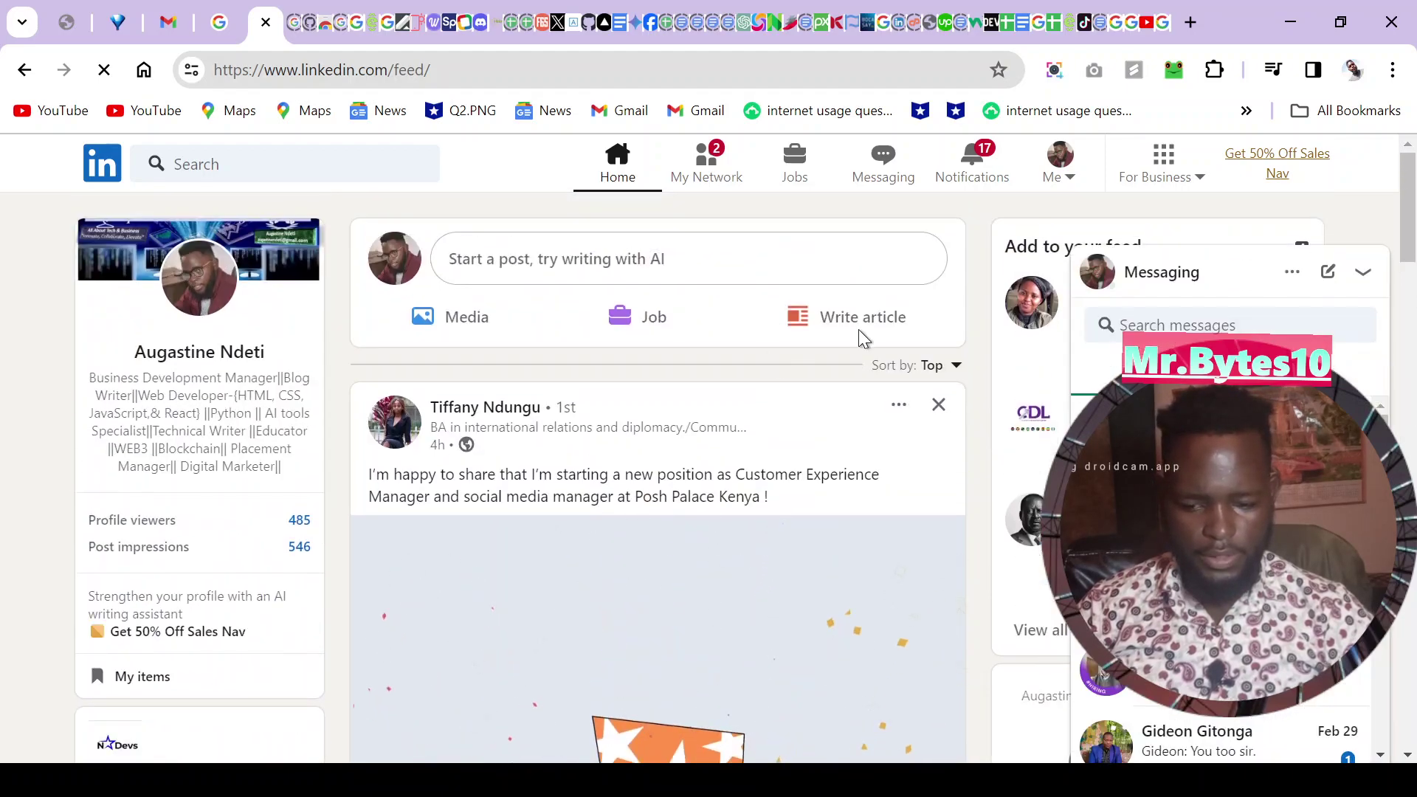
click(1363, 276)
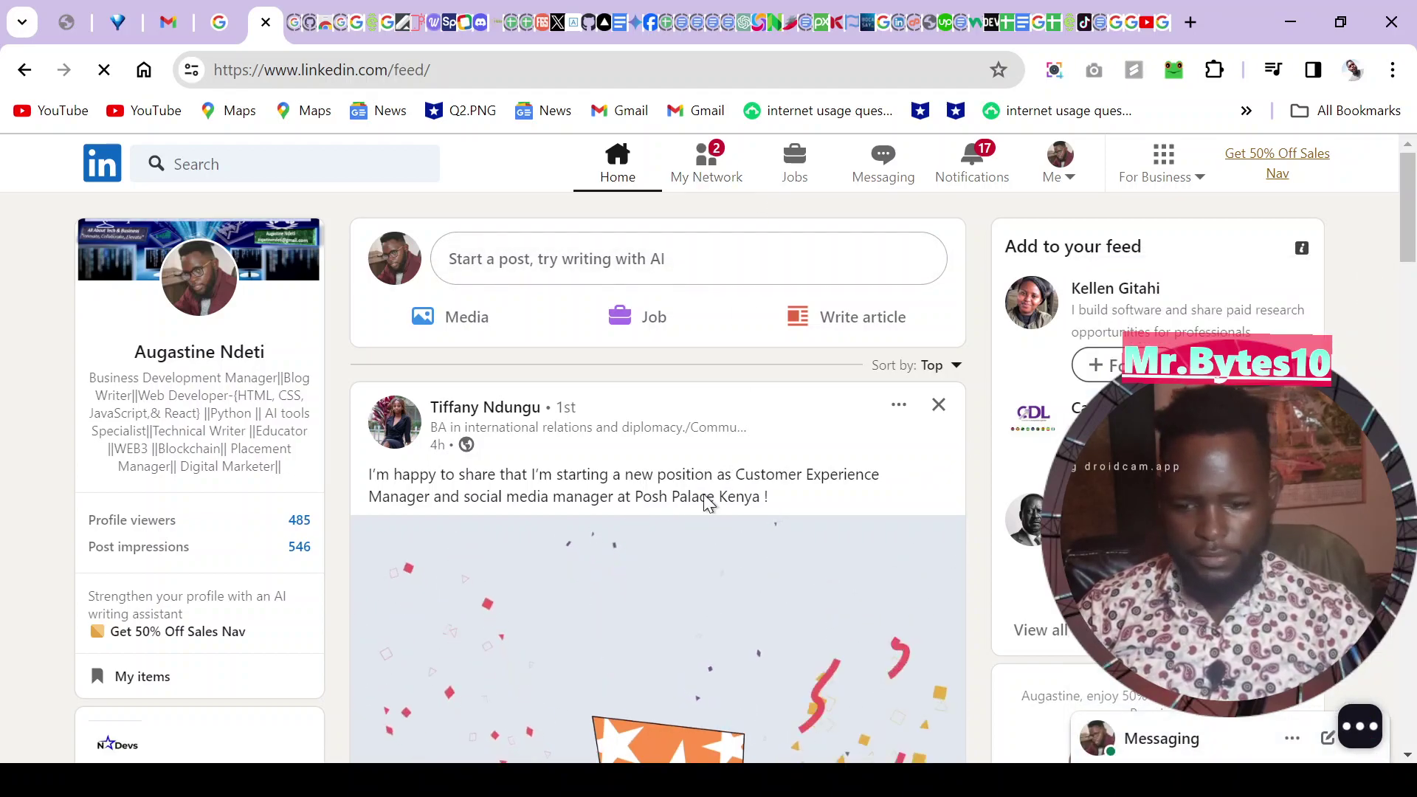
scroll(747, 554, down, 6)
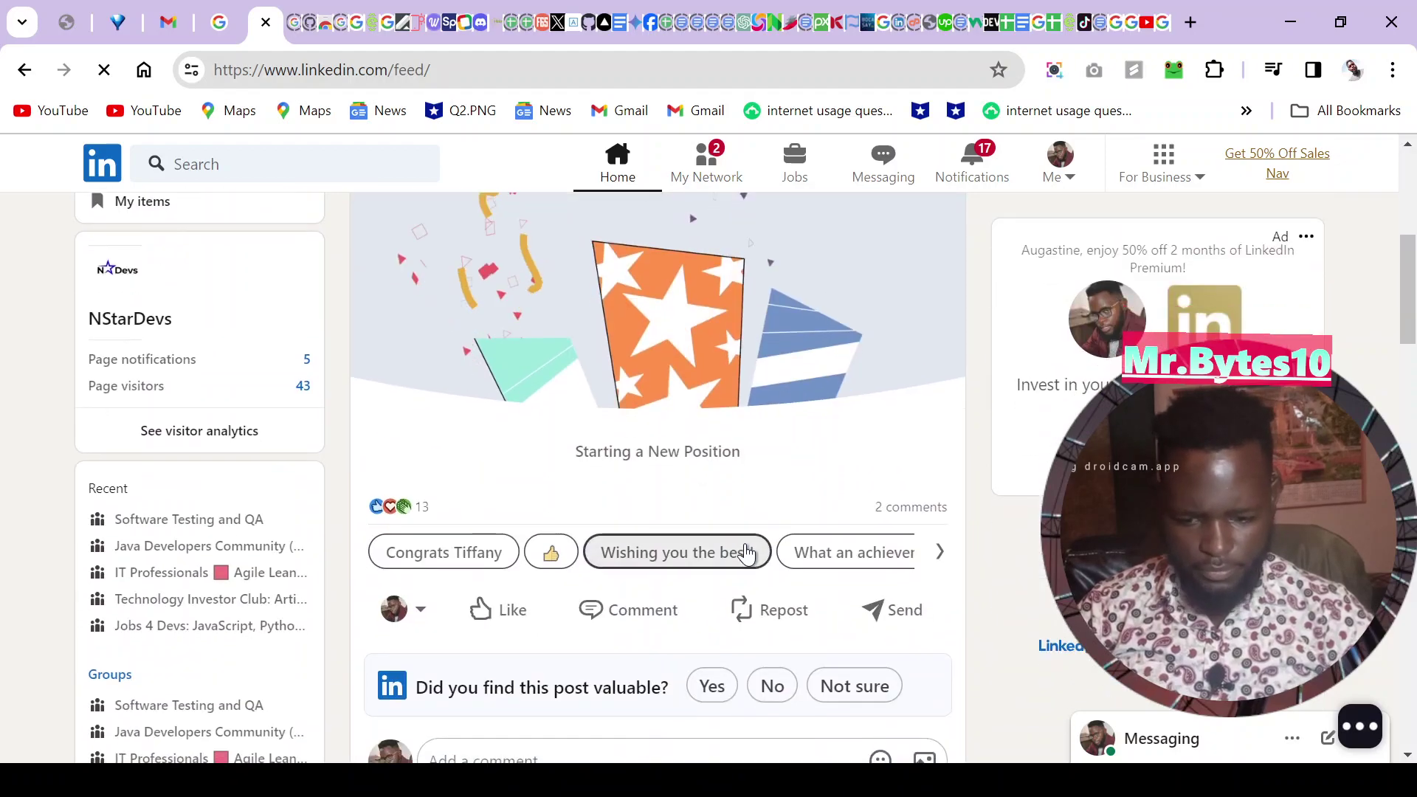
scroll(746, 552, up, 6)
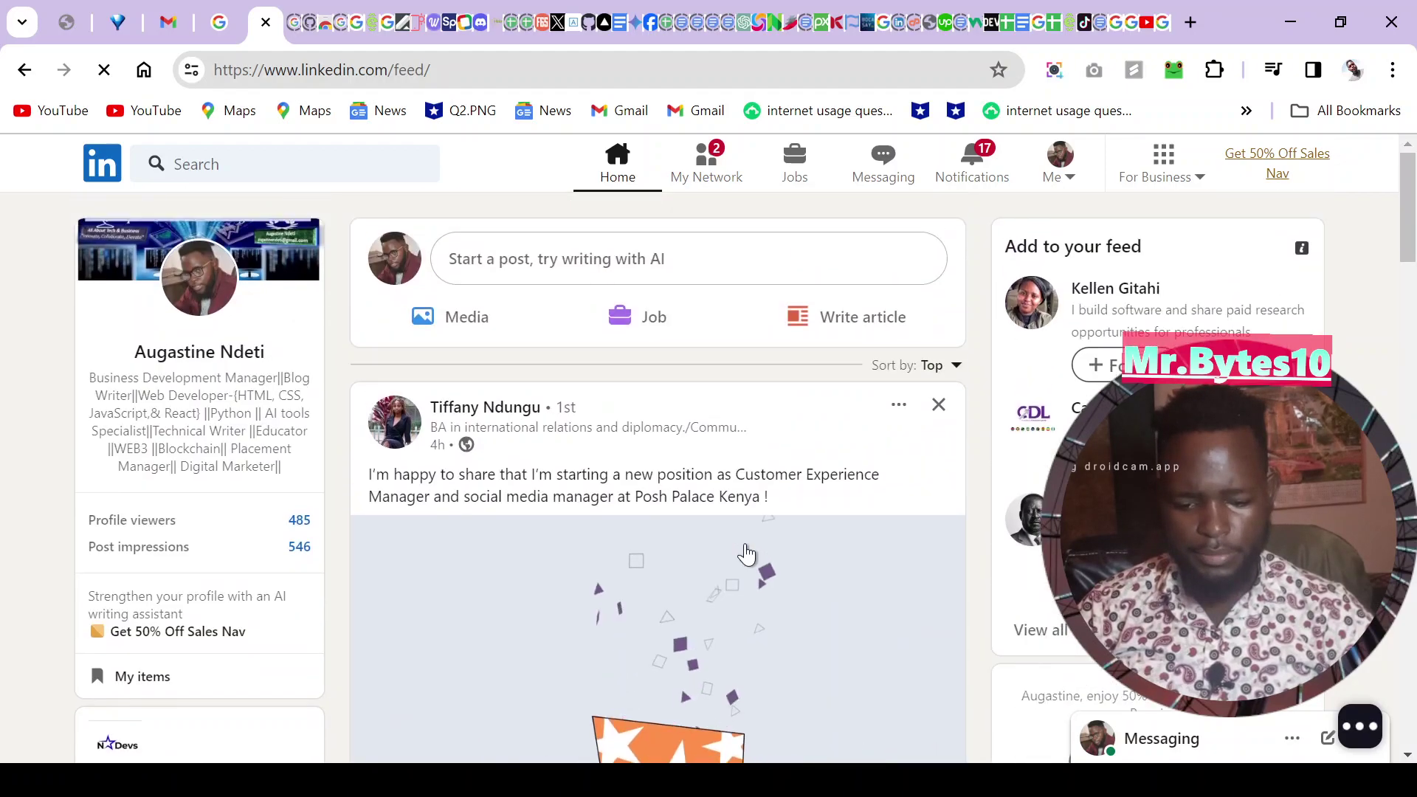